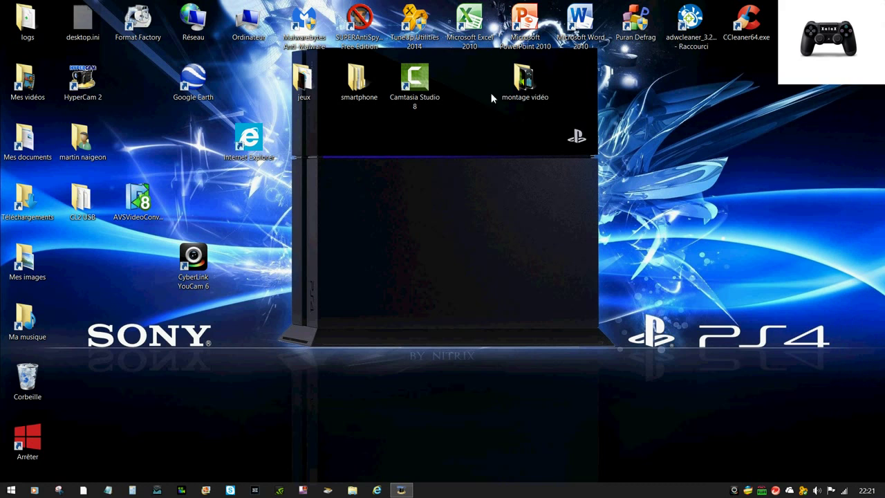
drag(623, 97, 609, 147)
drag(442, 145, 472, 150)
mouse_move(402, 490)
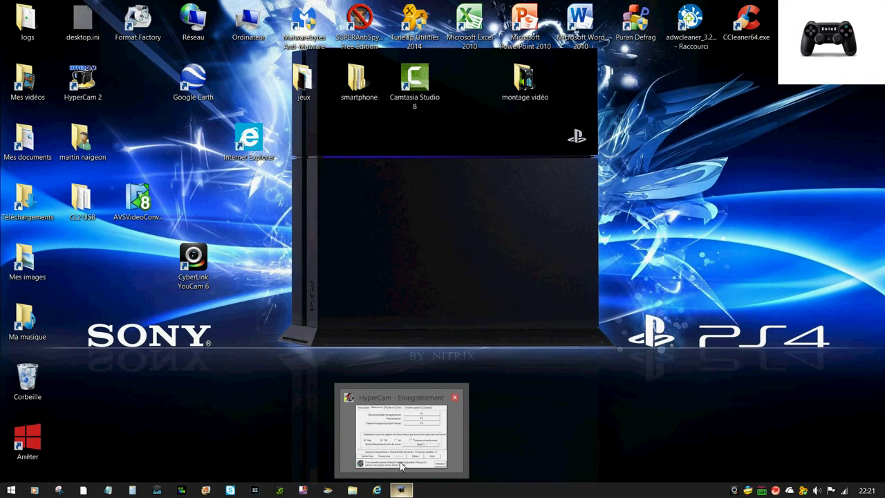
click(396, 453)
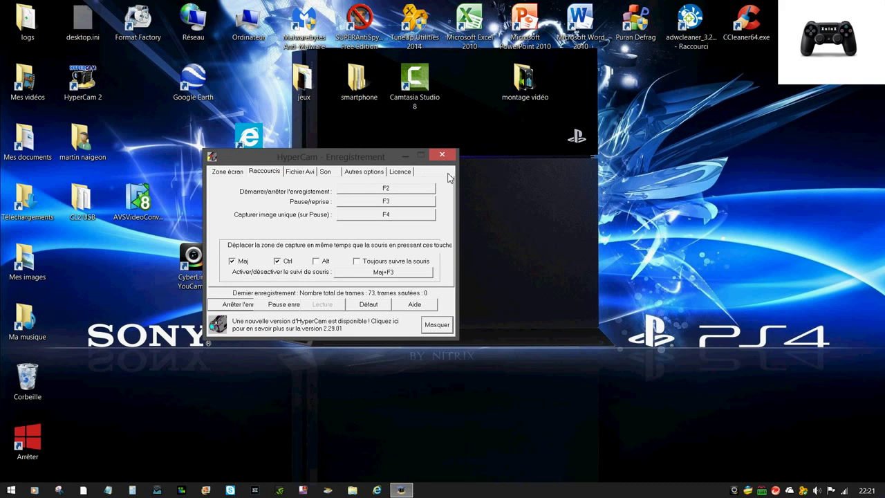
click(406, 155)
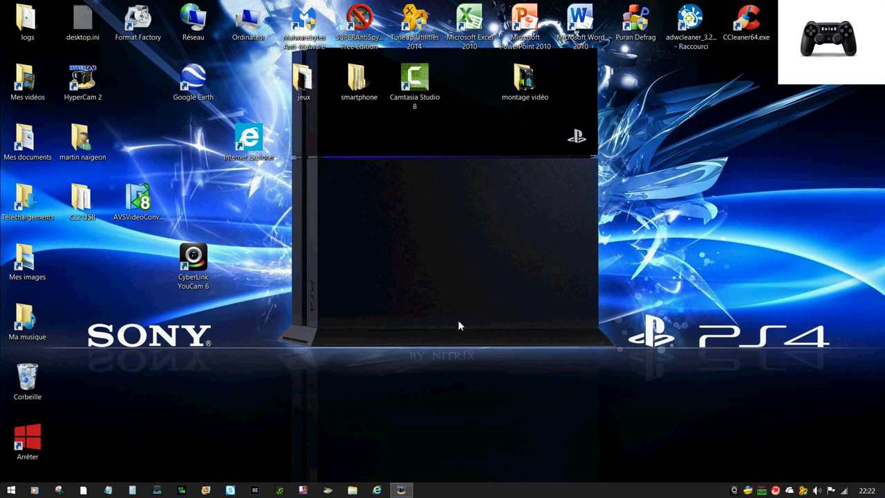
Open the montage vidéo folder on the desktop and launch CyberLink WaveEditor 2 from it.
click(524, 100)
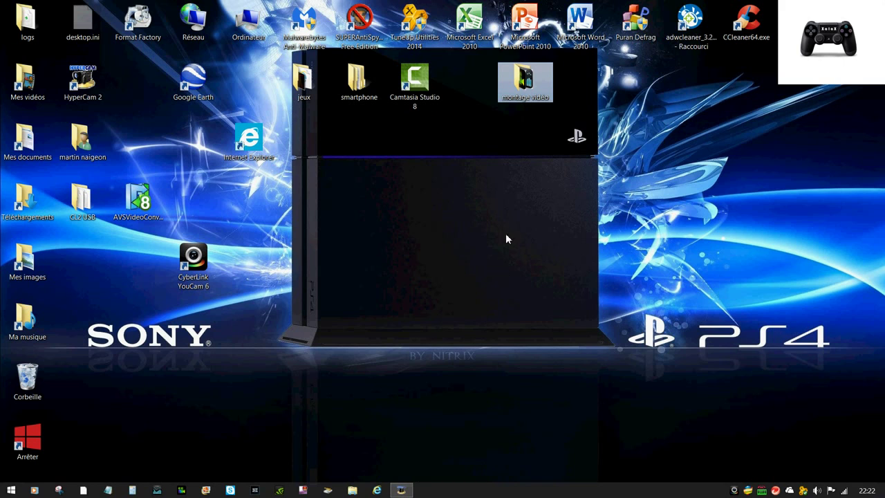
double_click(532, 84)
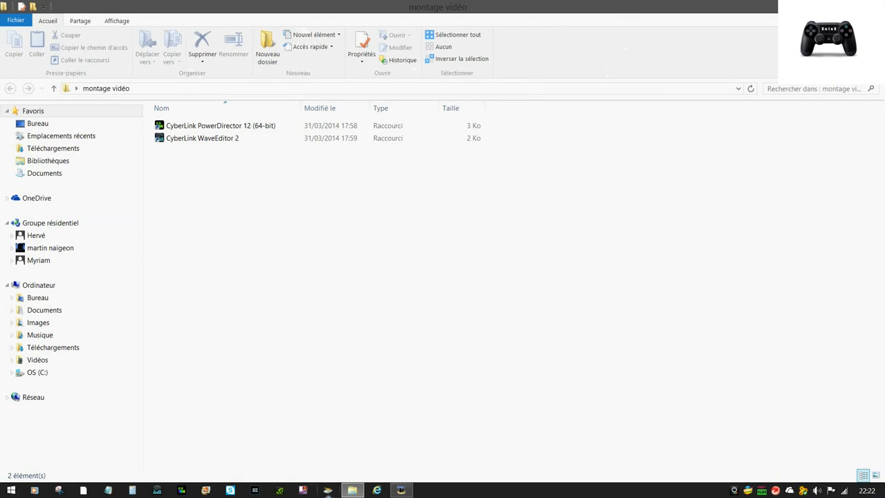
drag(292, 255, 476, 367)
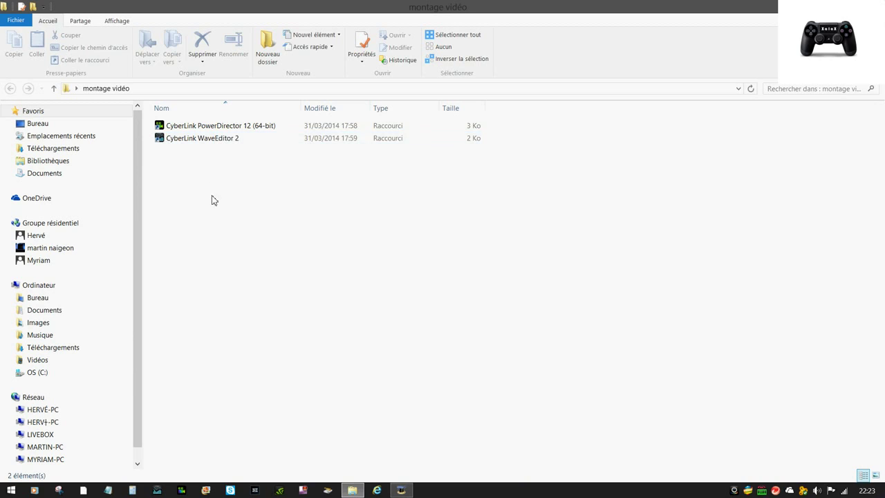
click(185, 141)
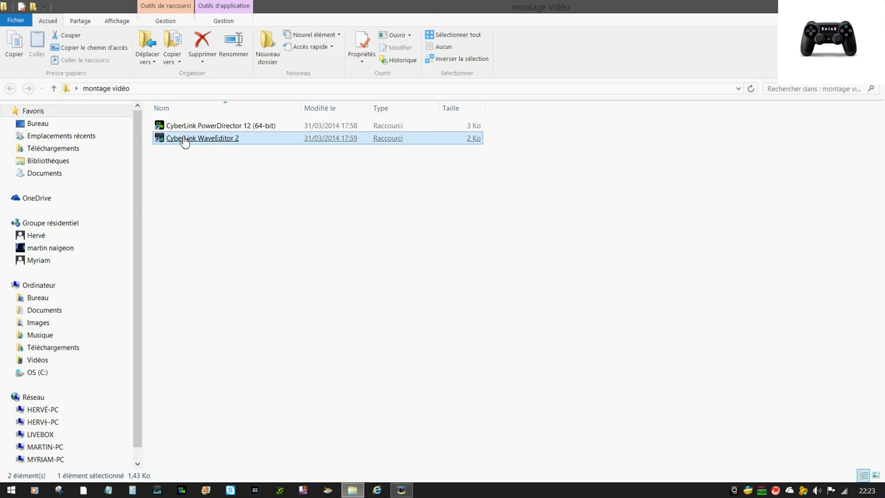
double_click(185, 141)
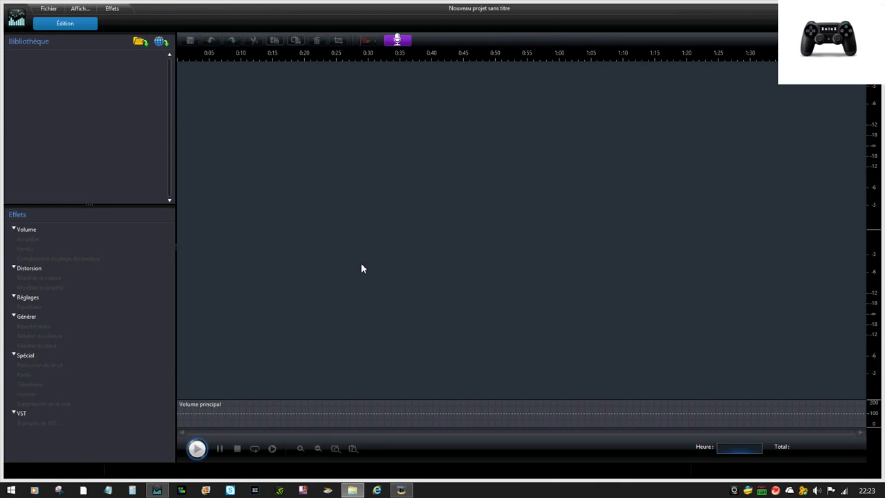
Record a short microphone clip of about two seconds and close the recording dialog.
click(400, 43)
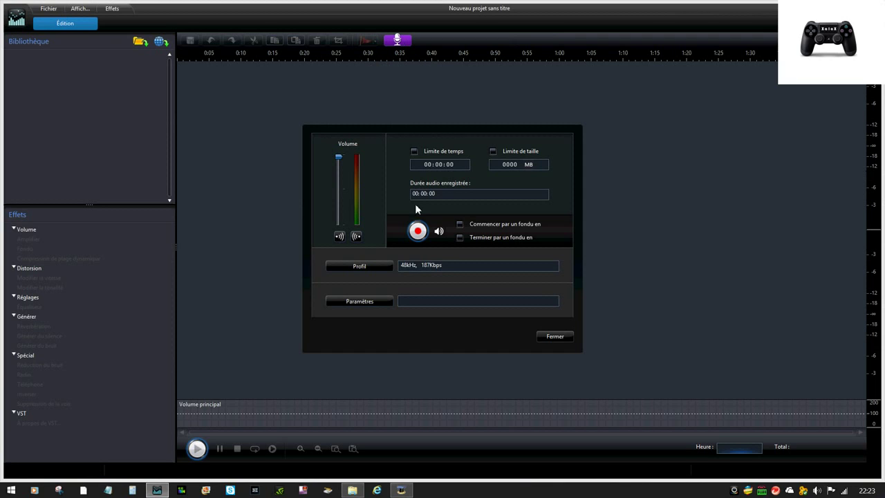
click(419, 233)
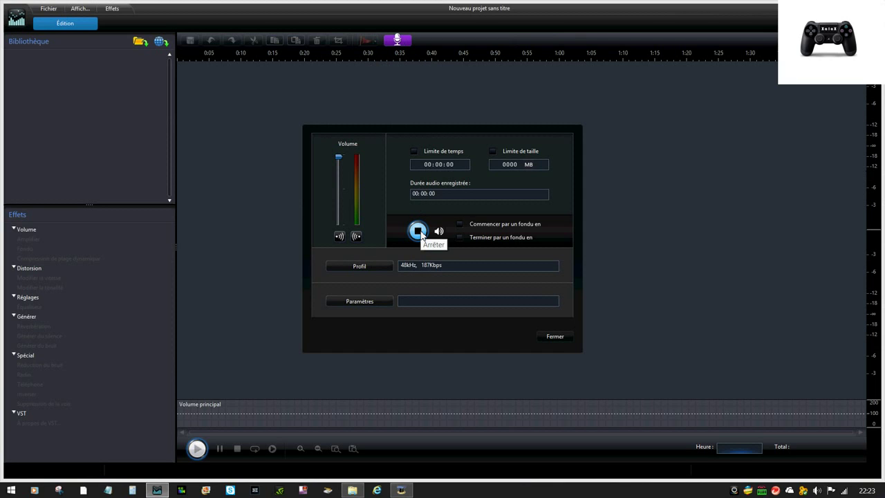
click(419, 233)
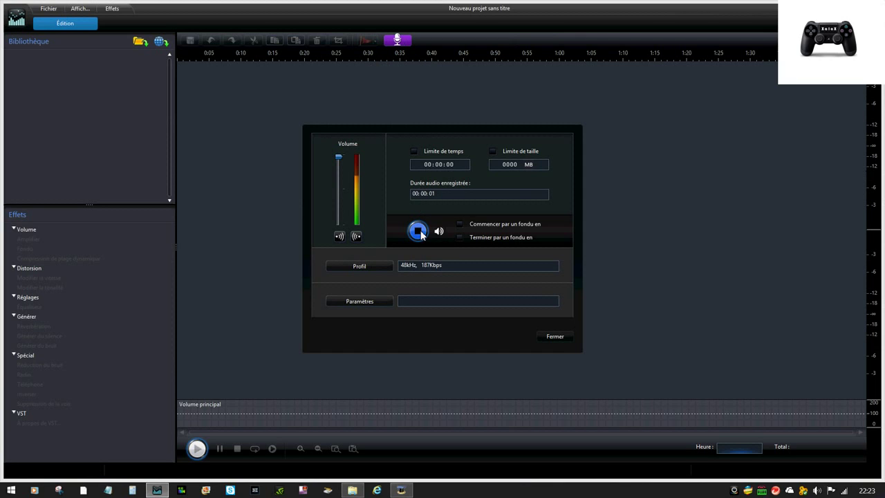
click(446, 290)
click(555, 336)
Play back the recorded voice clip and listen to it.
click(195, 451)
click(195, 451)
click(219, 449)
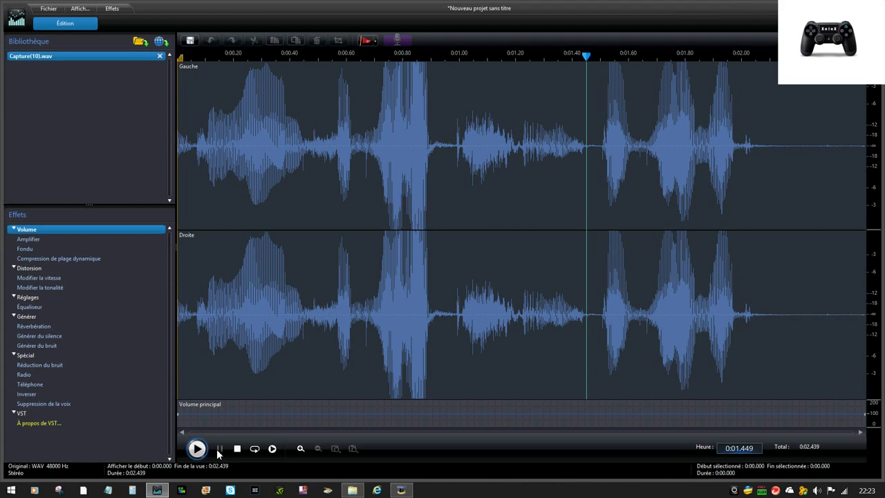
click(206, 459)
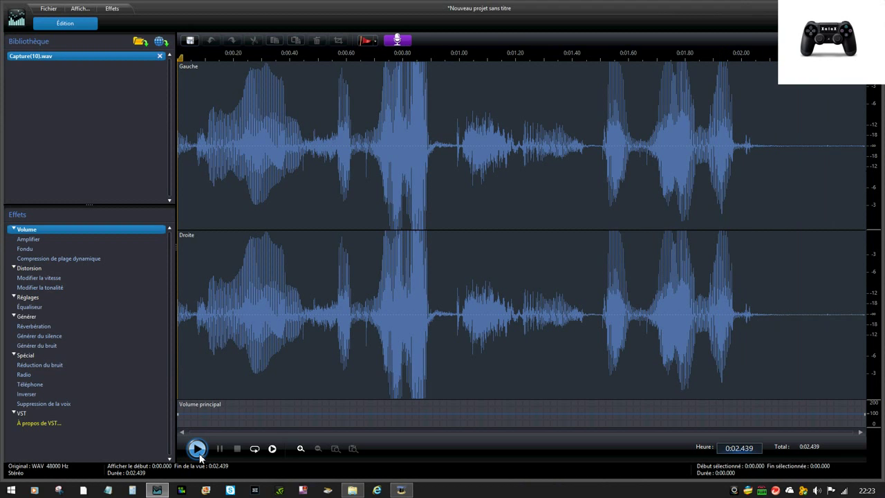
click(198, 451)
Apply the Téléphone effect with the type Sur le téléphone to the recording and play the result.
double_click(25, 385)
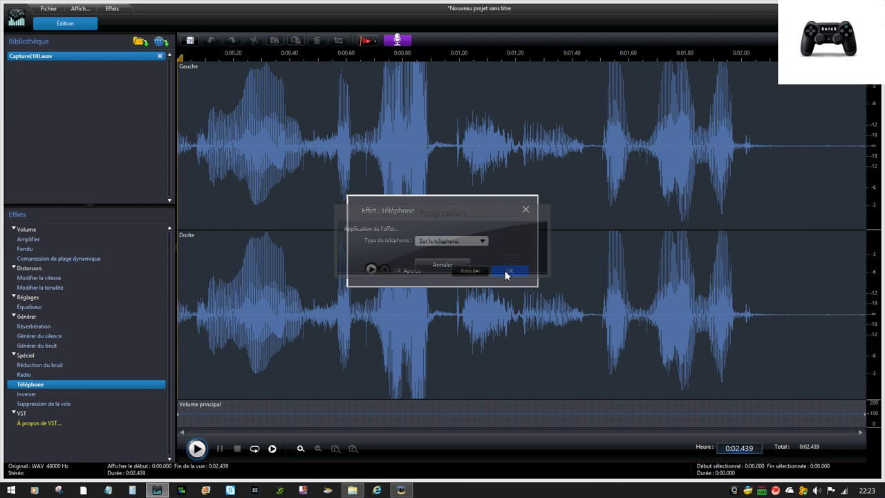
click(508, 273)
click(197, 449)
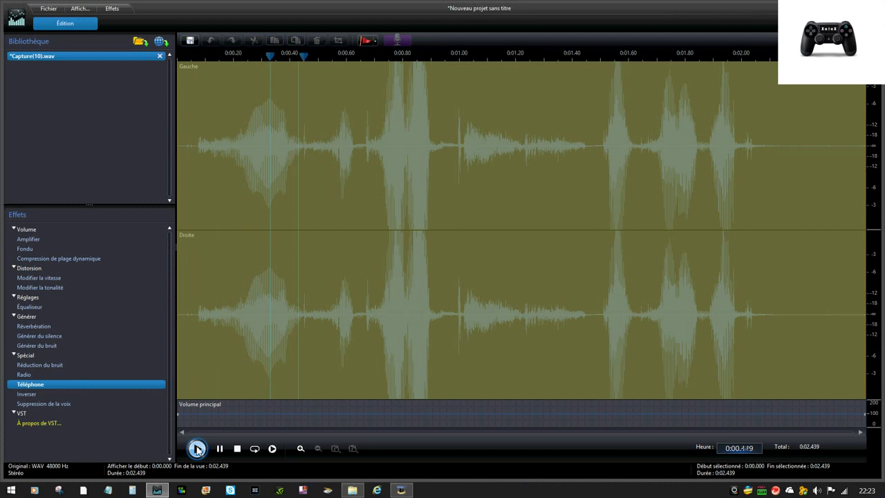
click(197, 449)
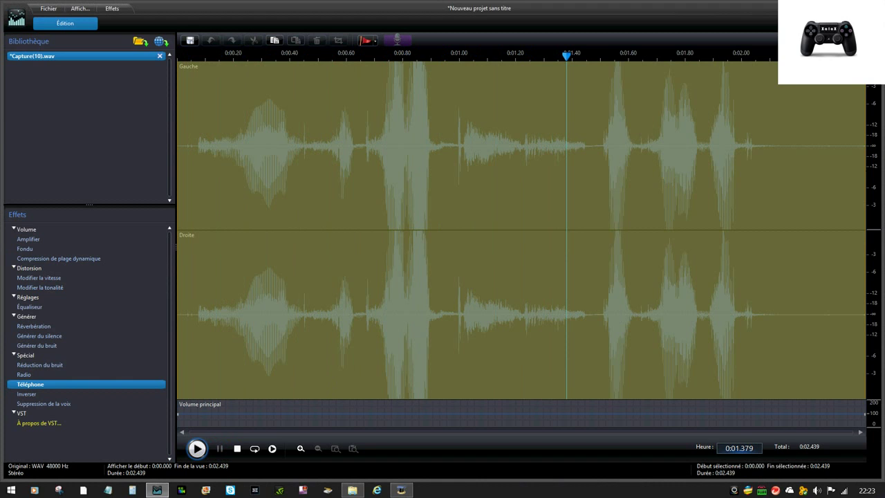
Close WaveEditor and discard the unsaved recording project.
mouse_move(884, 1)
click(875, 7)
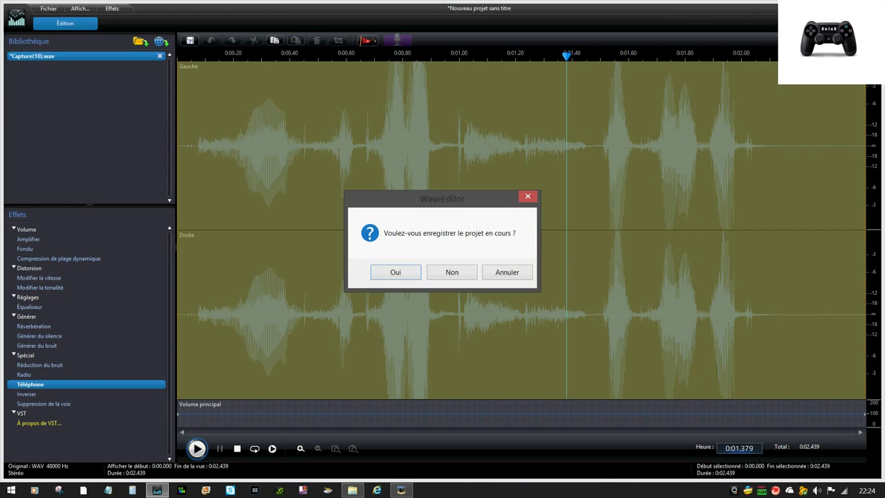
click(394, 275)
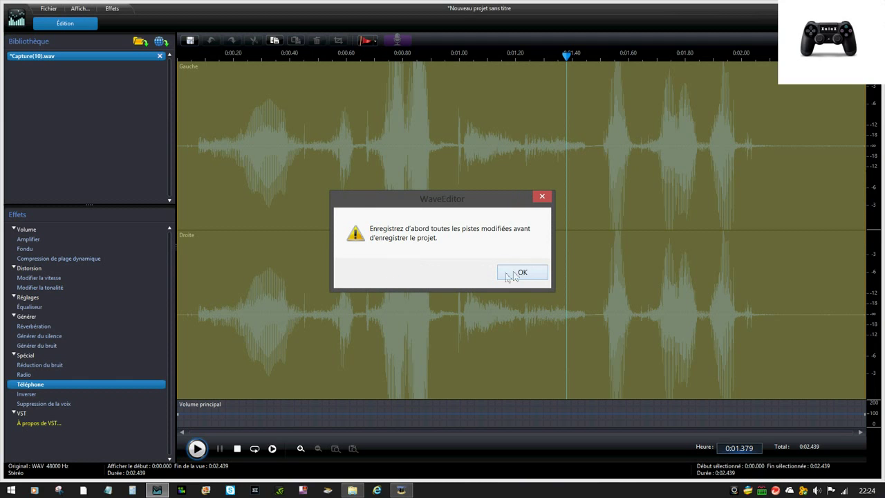
click(542, 198)
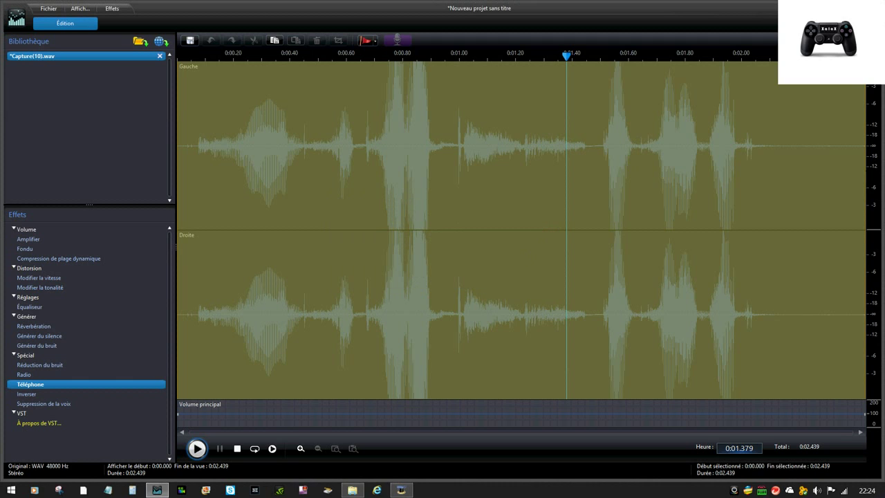
click(441, 273)
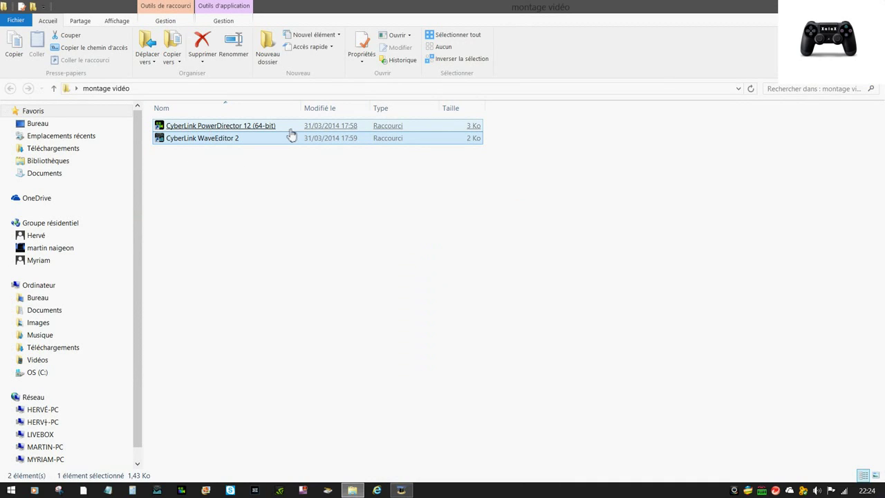
Launch CyberLink PowerDirector 12 (64-bit) from the montage vidéo folder and enter the full-feature editor.
click(467, 128)
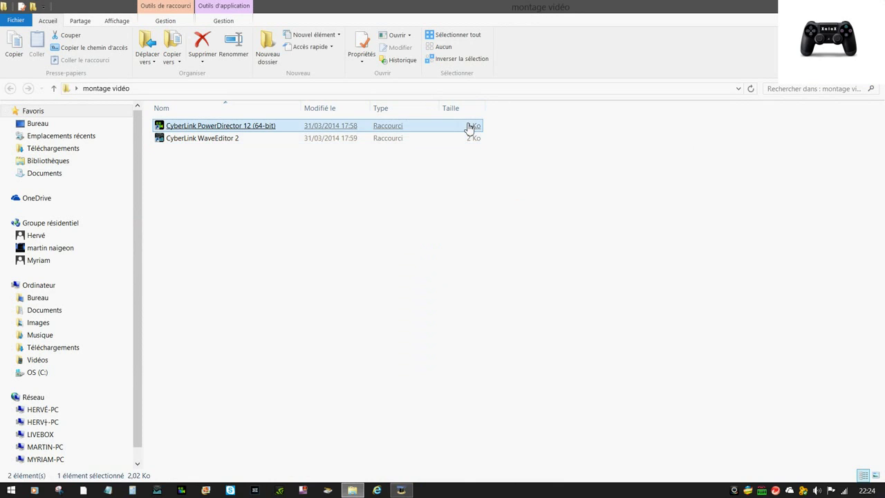
double_click(319, 130)
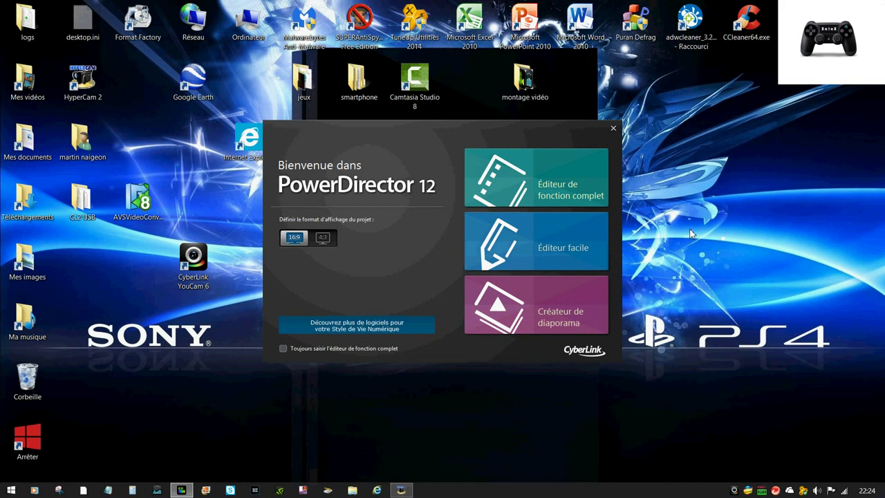
click(593, 184)
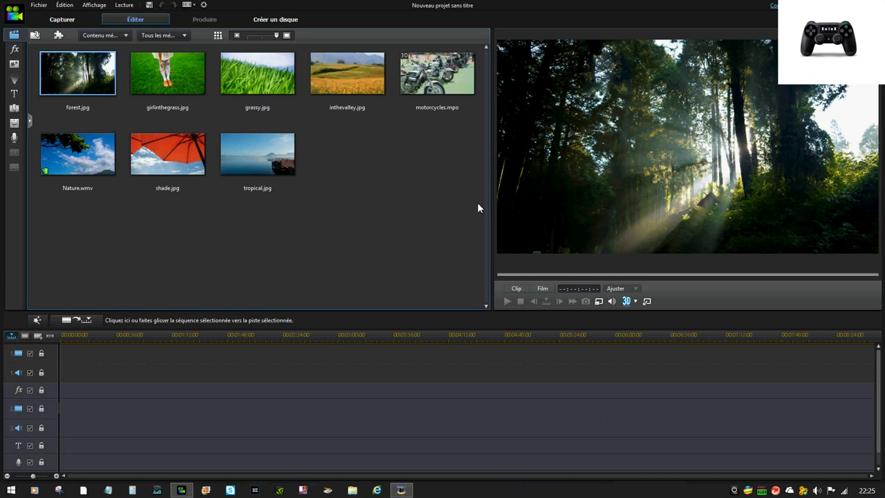
Browse the media library's colour palettes and its Arrière-plans images.
click(448, 206)
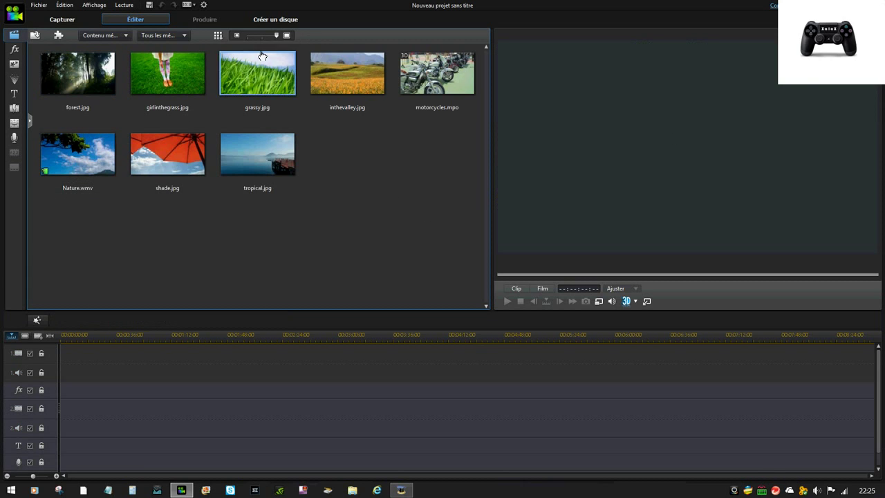
click(127, 46)
click(116, 52)
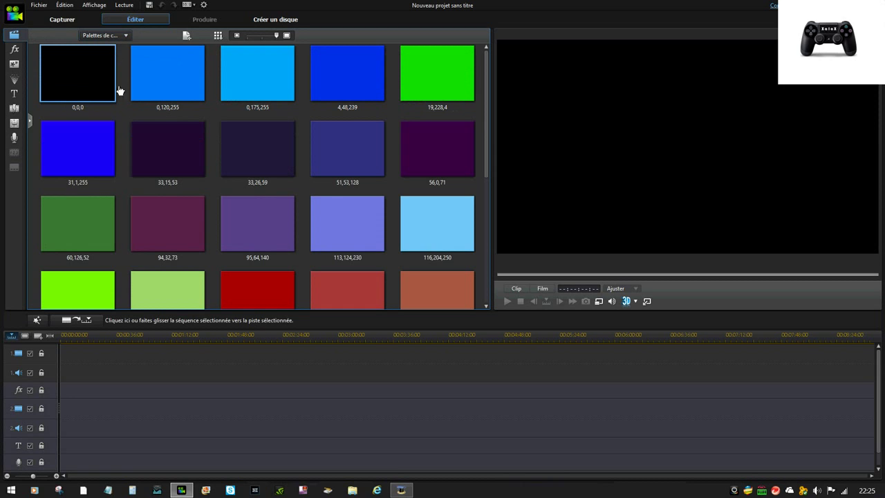
click(120, 36)
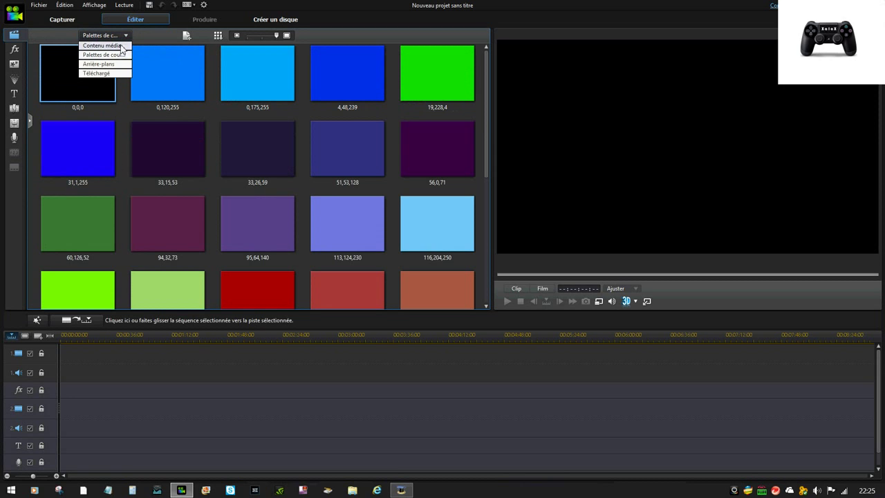
drag(168, 180, 152, 108)
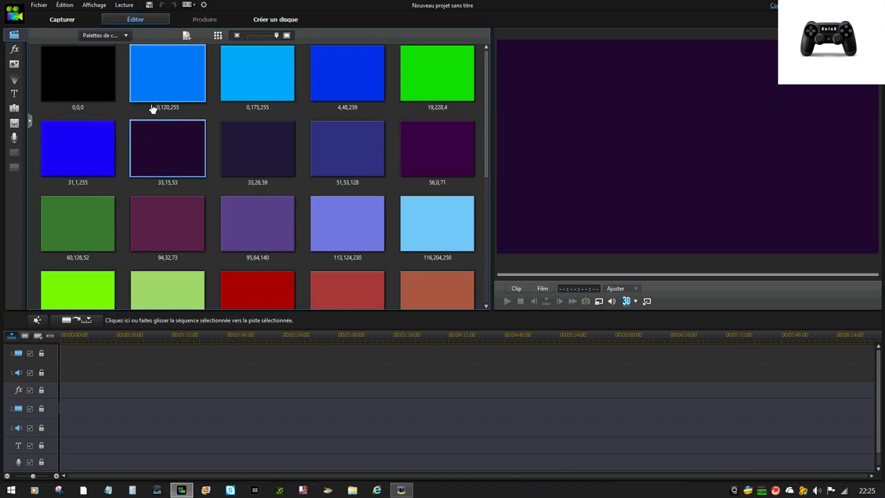
click(124, 38)
click(119, 64)
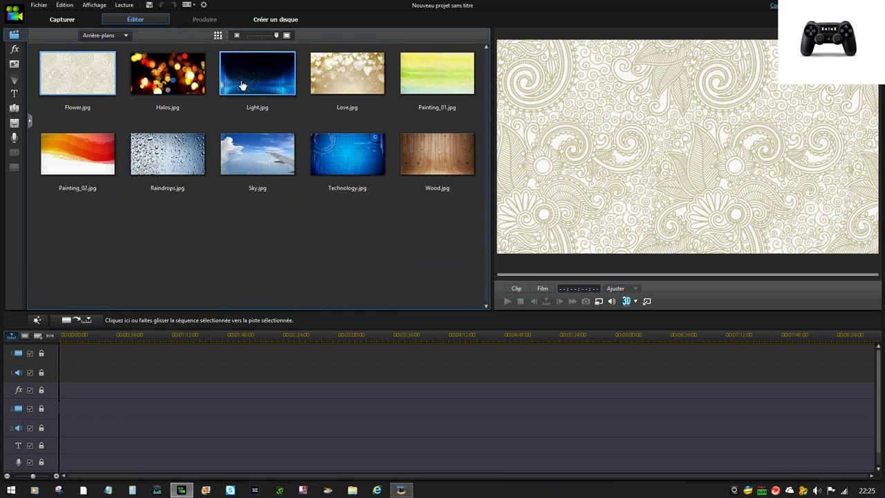
click(127, 36)
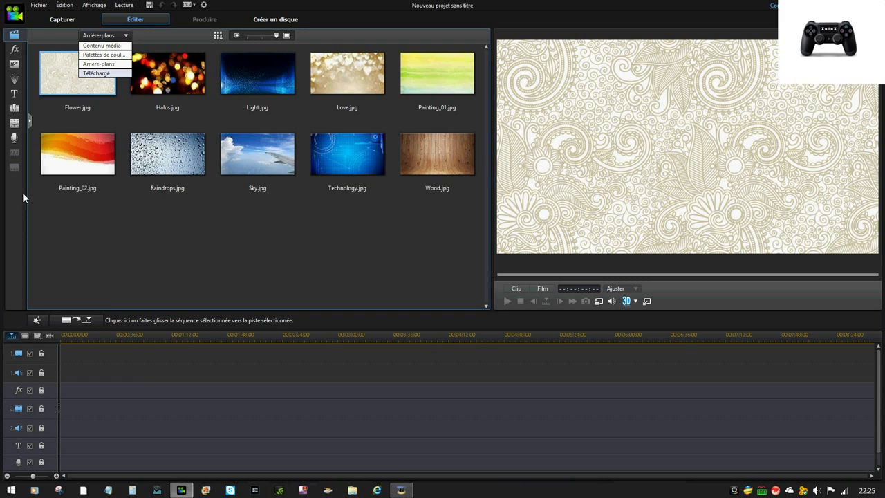
click(163, 236)
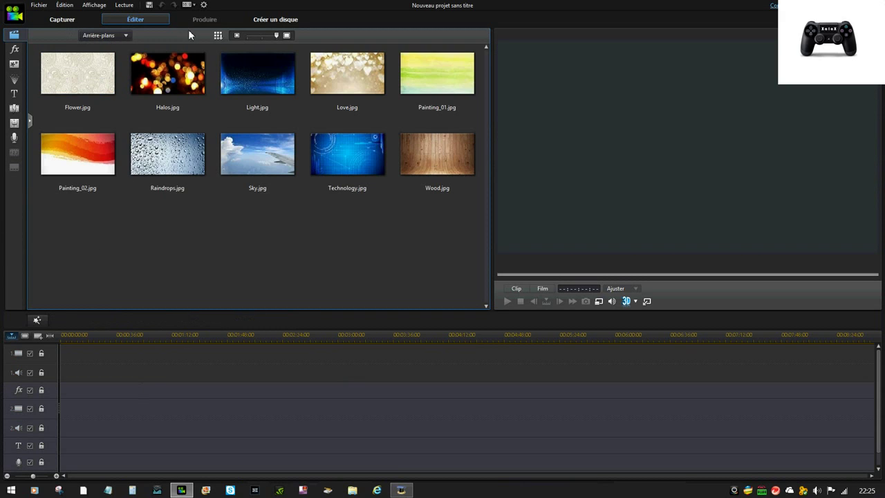
Set the library thumbnails to medium icons and enlarge them back to the large size.
click(220, 39)
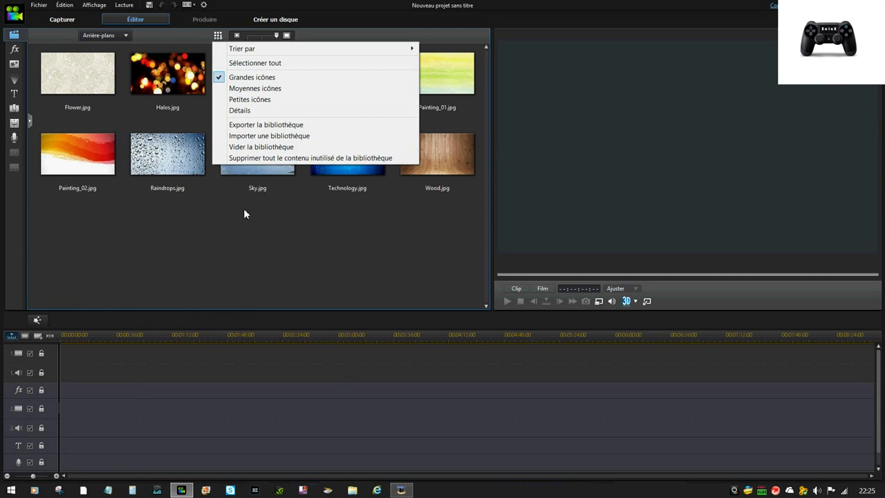
click(297, 88)
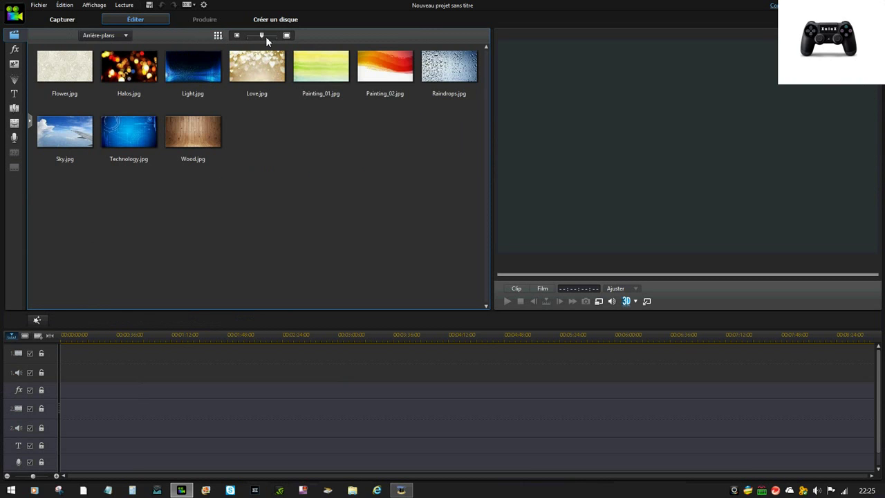
mouse_move(264, 35)
mouse_down()
mouse_move(282, 36)
mouse_move(236, 30)
mouse_move(277, 36)
mouse_up()
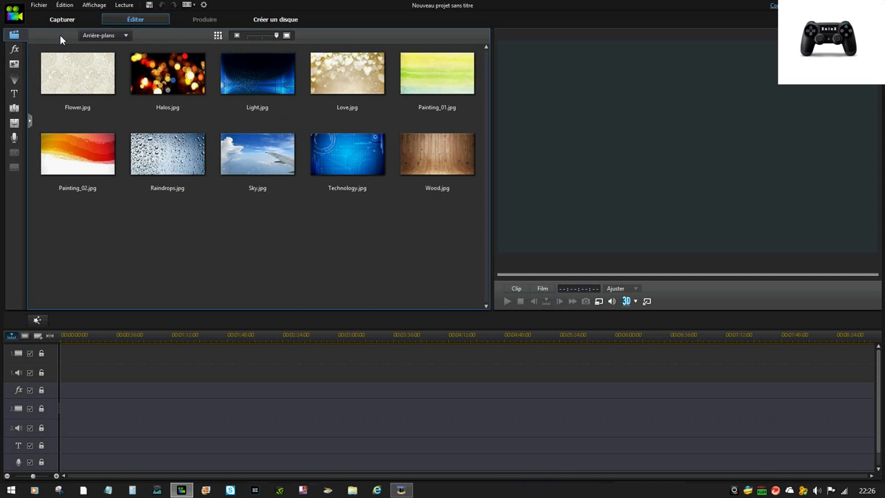
Show the media content in the library and import the capture-5.mp4 video file.
click(104, 35)
click(97, 40)
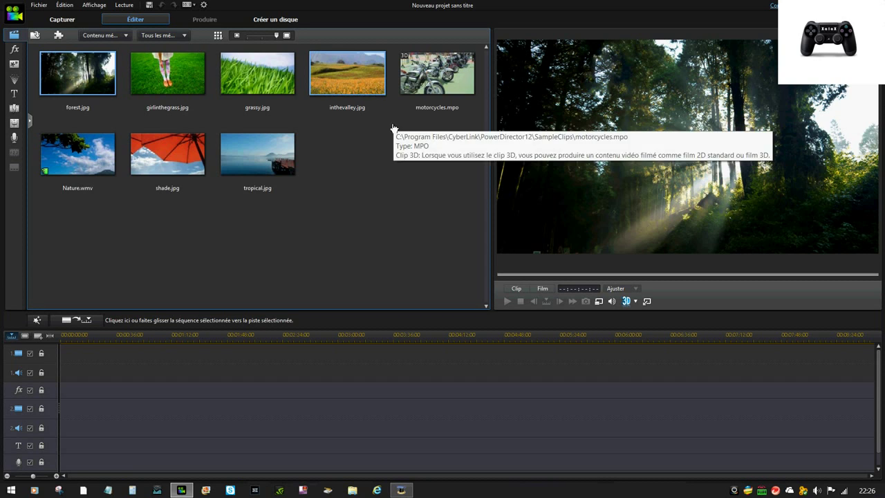
click(34, 35)
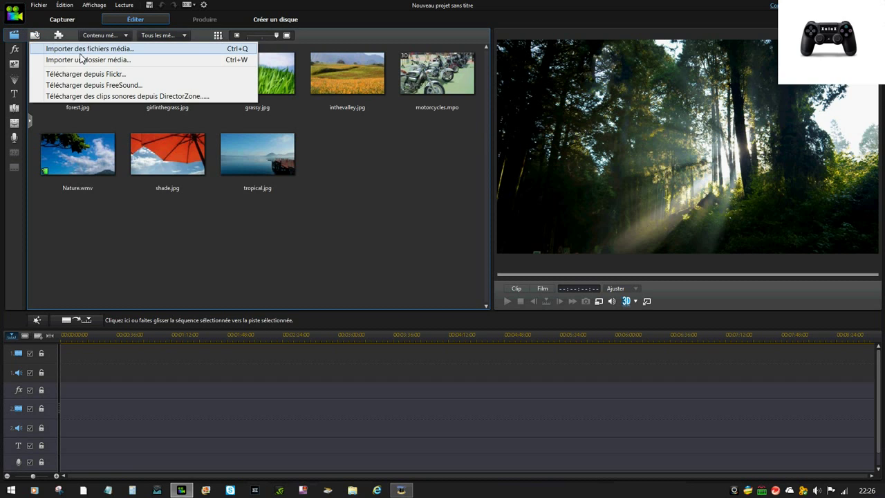
click(84, 50)
click(388, 148)
double_click(388, 149)
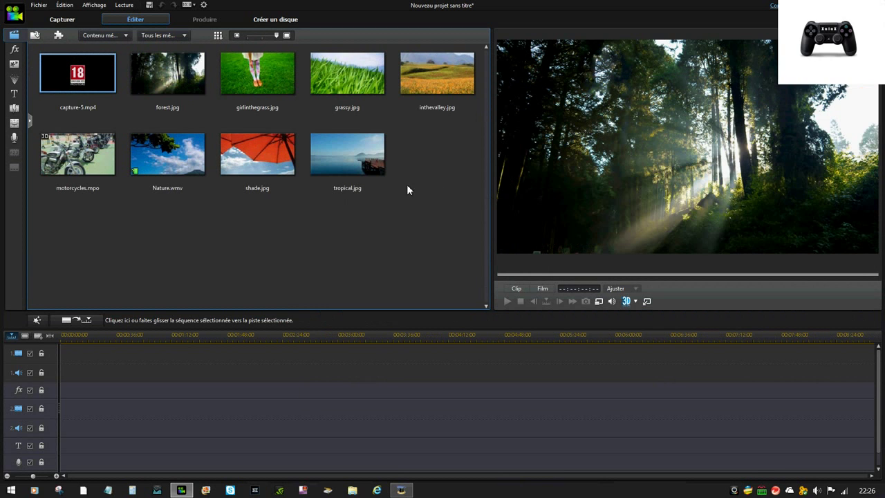
Place capture-5.mp4 near the start of the first video track and remove it from the timeline again.
drag(105, 97, 74, 381)
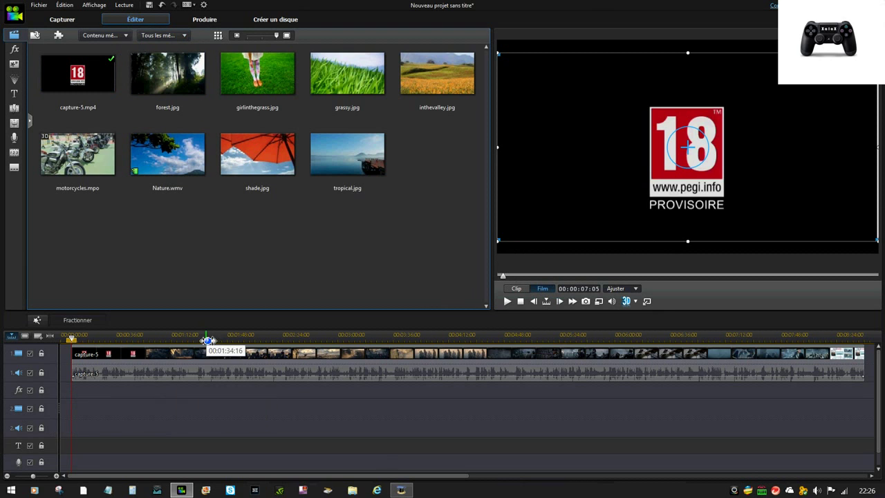
click(182, 365)
right_click(182, 364)
click(211, 60)
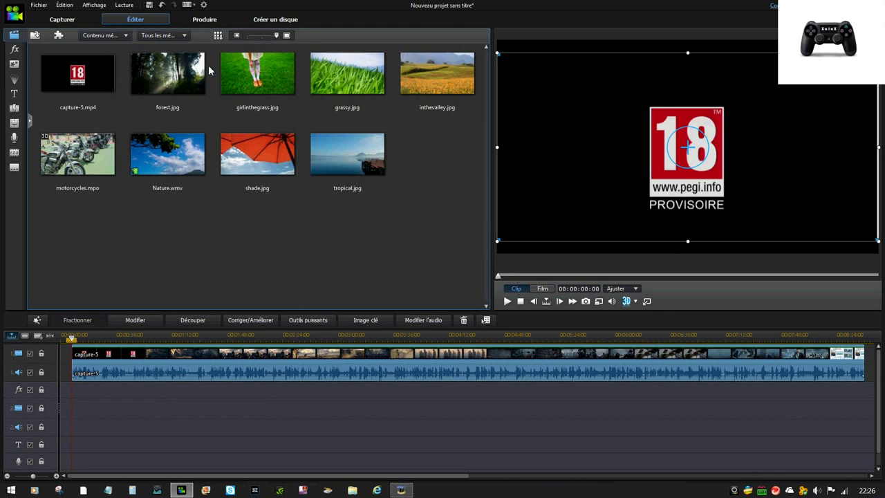
Insert capture-5.mp4 from the library at the start of the first video track.
right_click(106, 79)
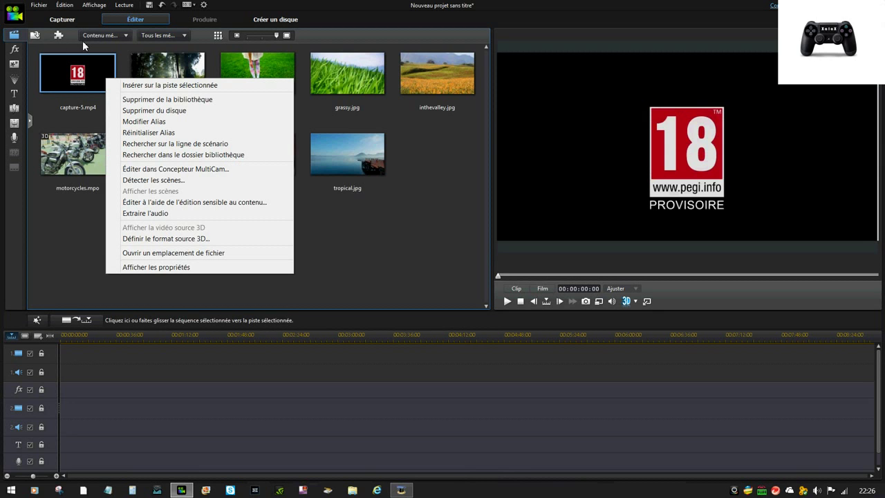
click(132, 85)
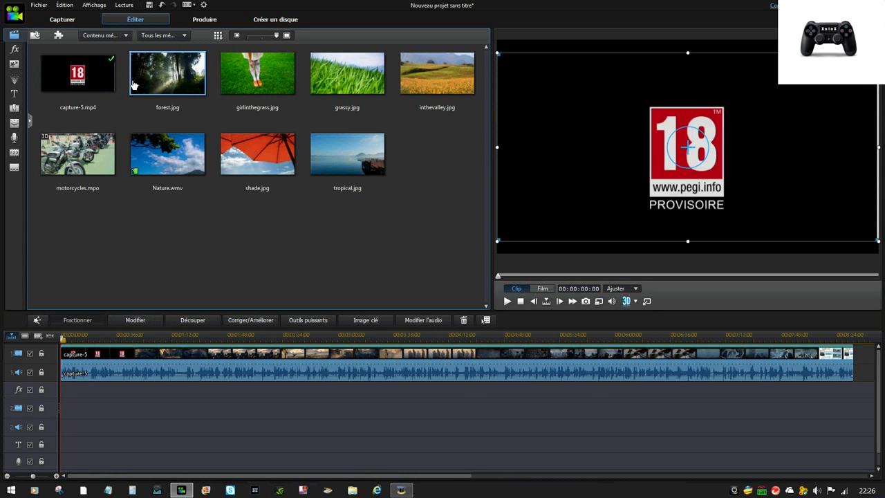
click(186, 413)
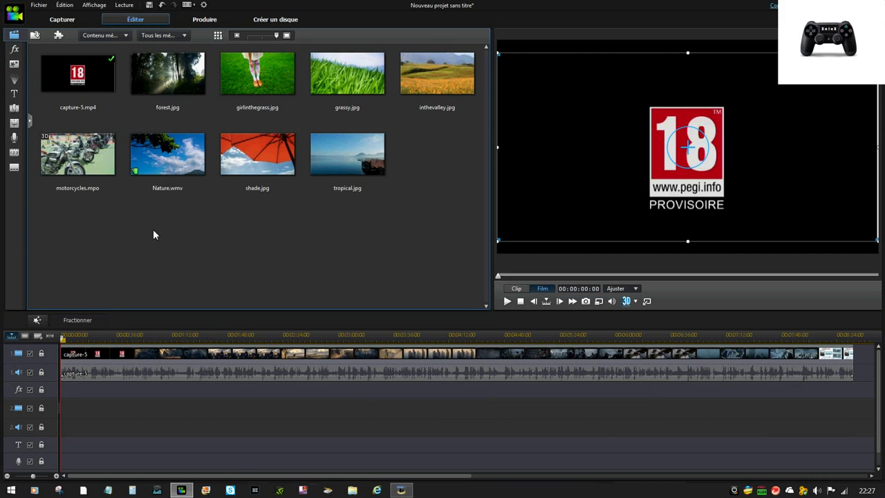
Browse the video effects in the Visuel, Style, Spécial and Particule categories.
click(19, 52)
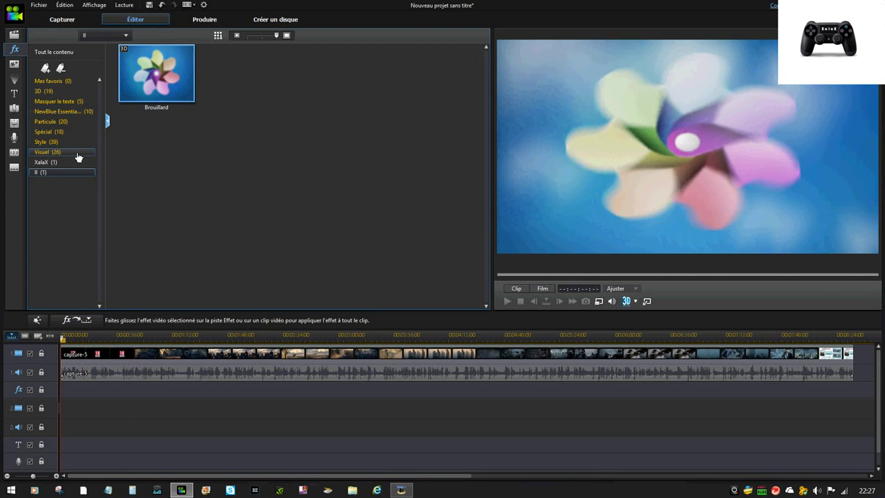
click(46, 152)
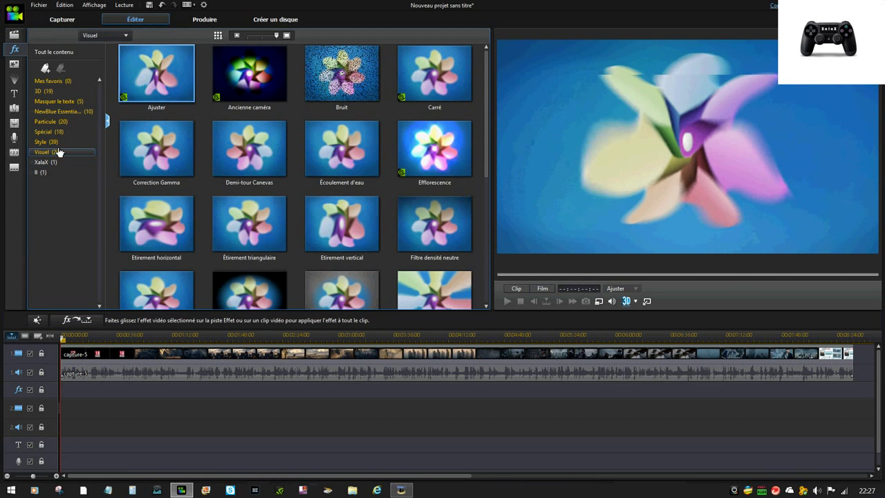
click(61, 143)
click(47, 132)
click(51, 122)
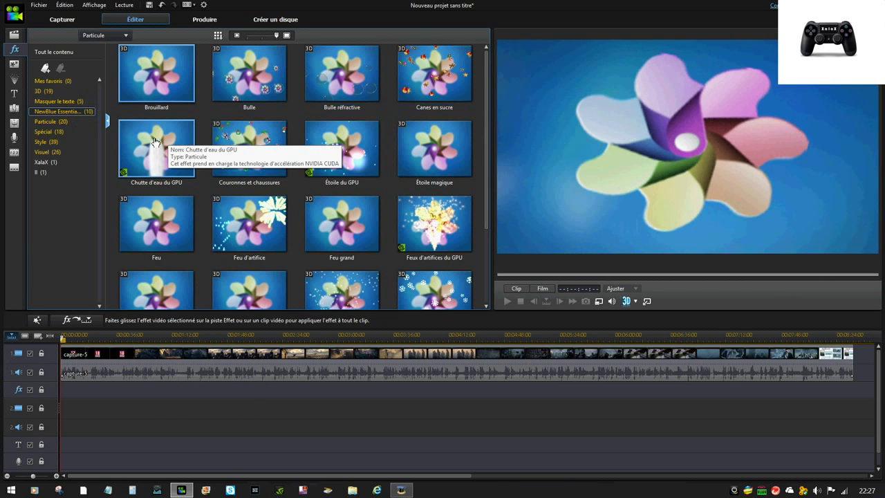
Place the Chutte d'eau du GPU effect on the effect track at about 00:02:29 and move the playhead to 00:02:22:07.
drag(161, 416, 294, 394)
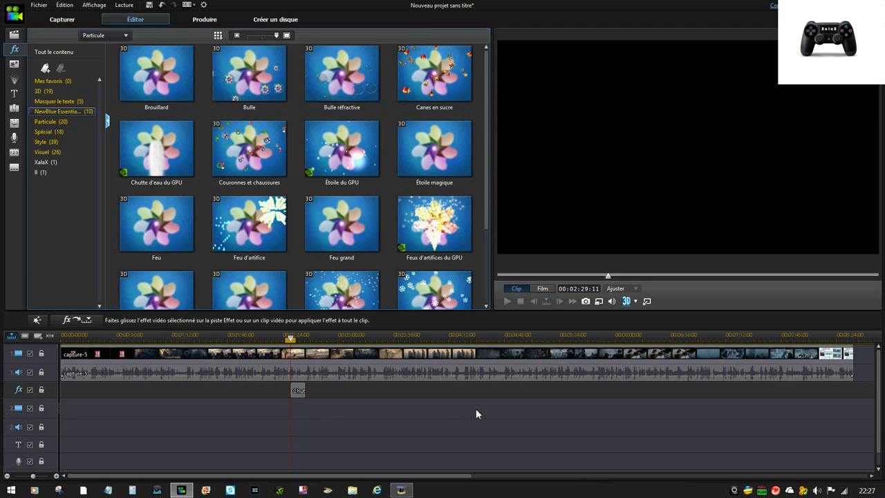
click(303, 393)
drag(291, 340, 279, 340)
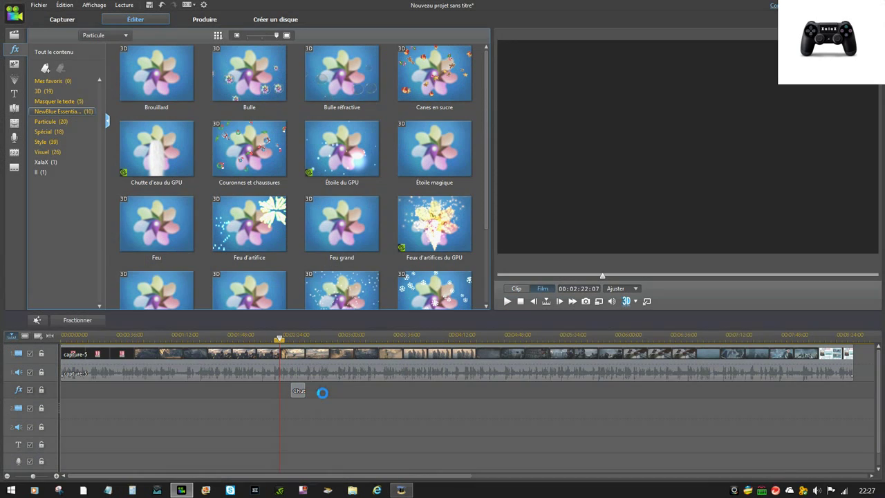
click(322, 393)
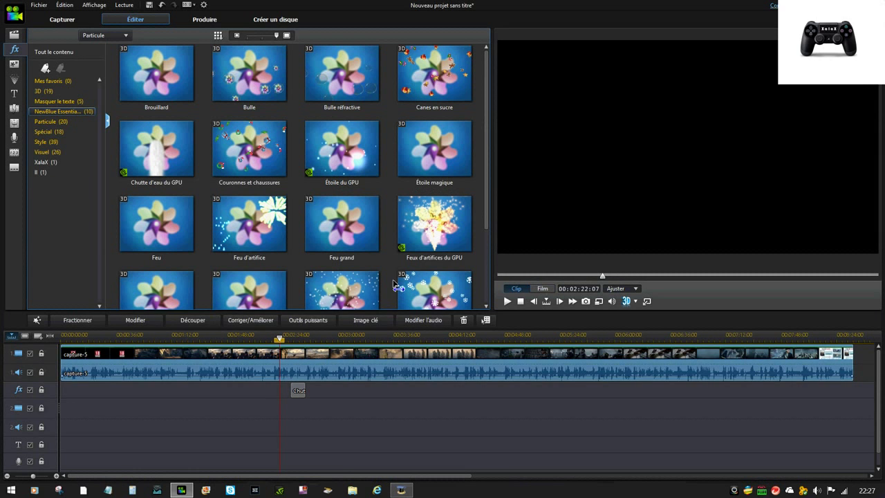
Set the preview to 3D-Ready HDTV (Checkerboard) and play the film into the waterfall effect, pausing at about 00:02:34.
click(635, 307)
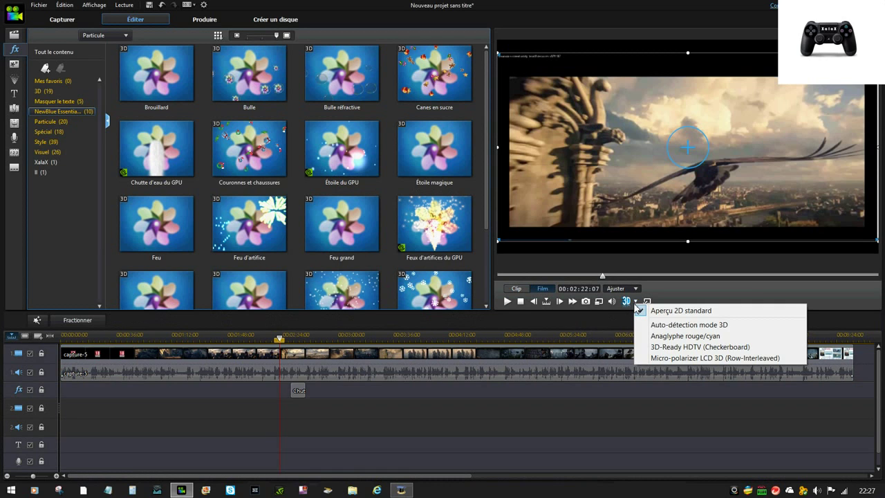
click(671, 349)
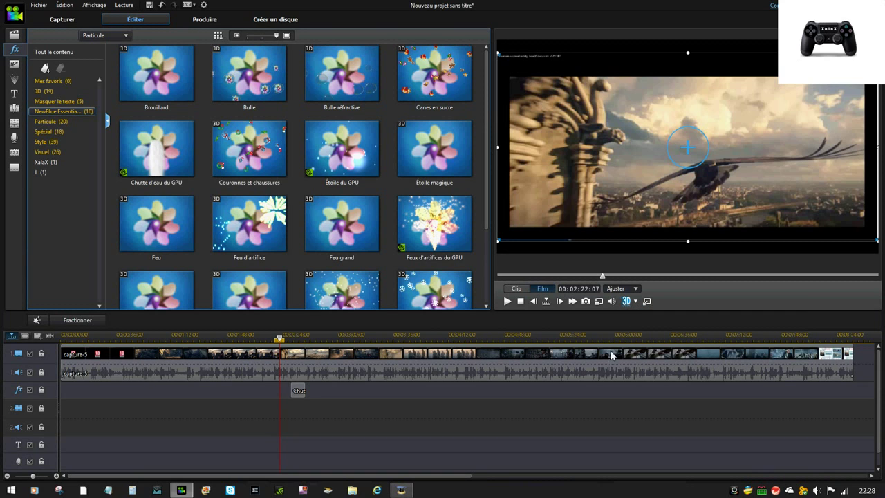
click(507, 302)
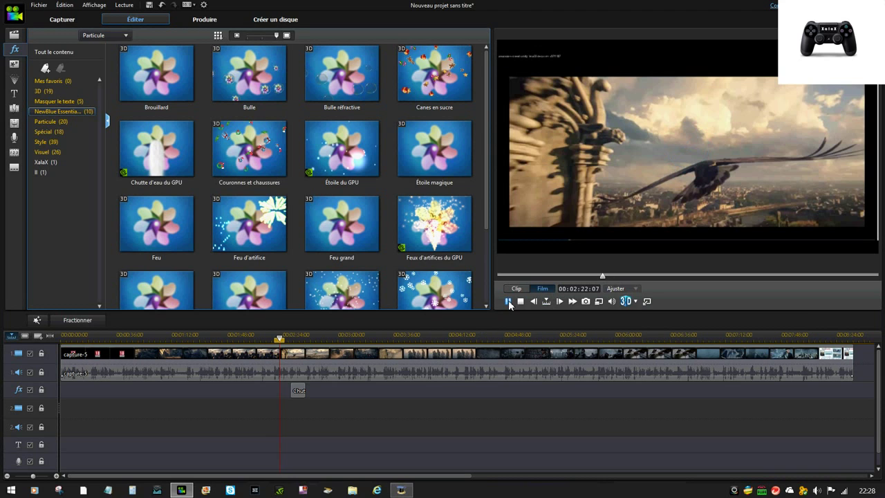
click(508, 301)
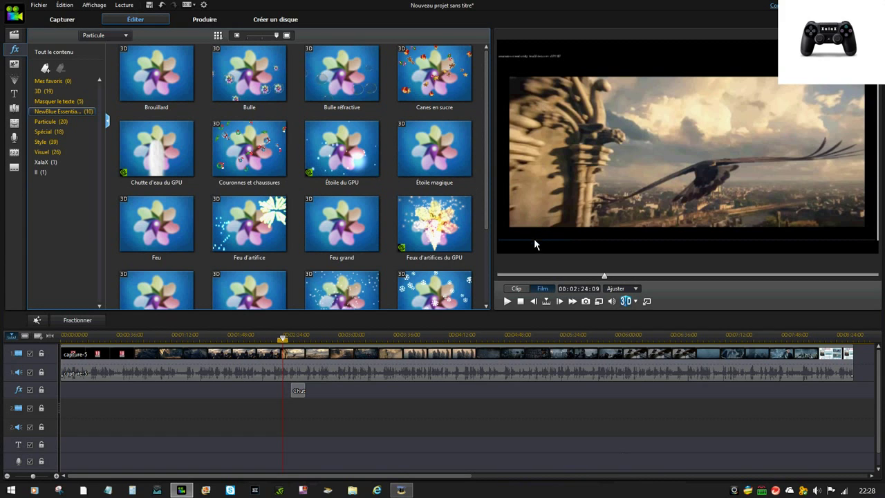
click(507, 303)
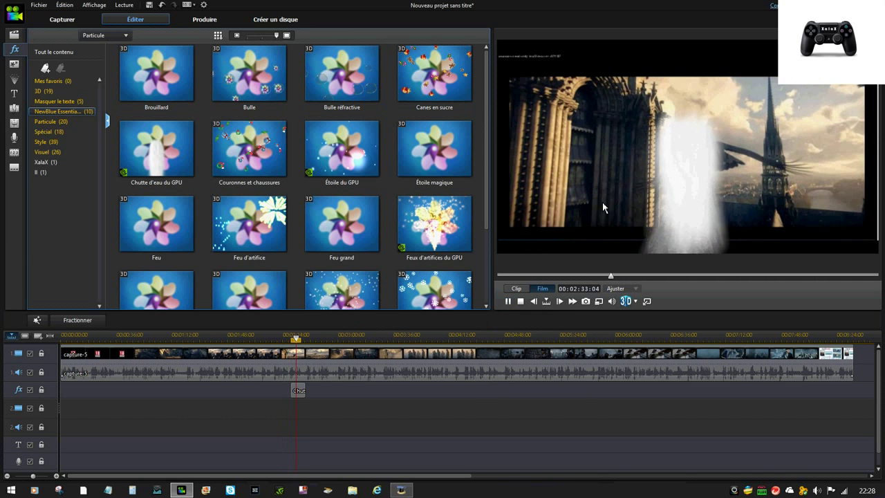
key(space)
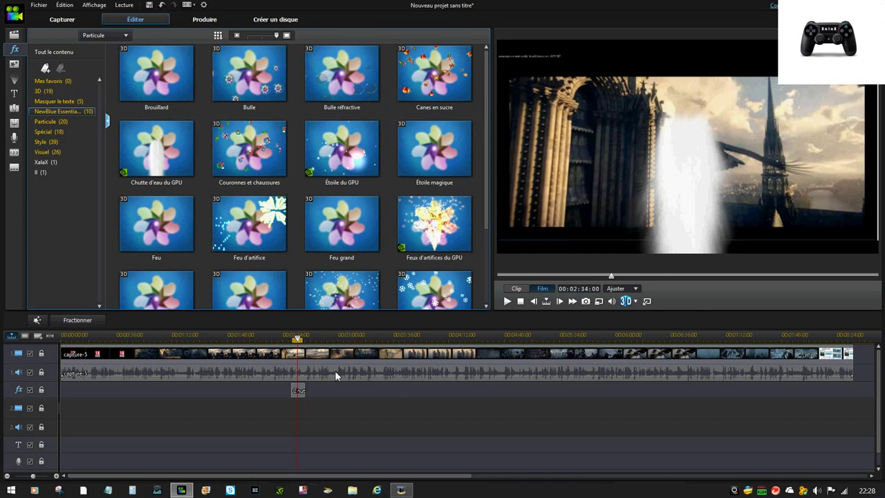
Delete the Chutte d'eau du GPU effect from the timeline and look through the other Particule effects.
click(298, 391)
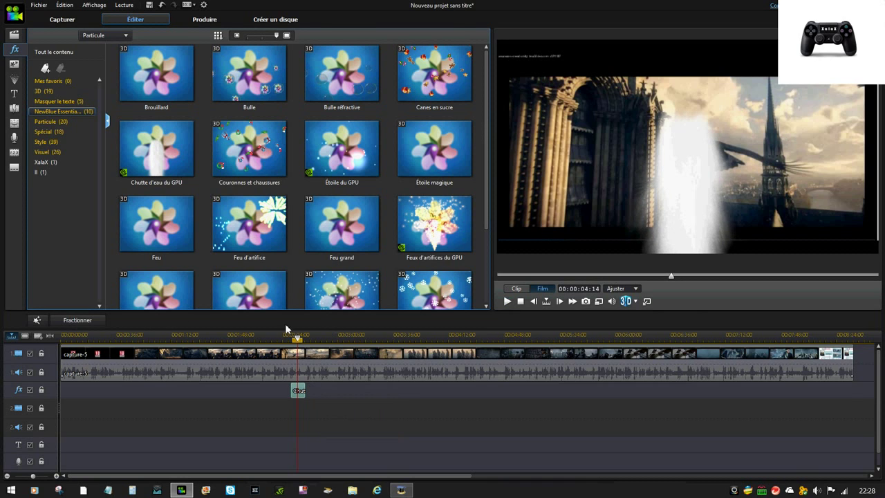
right_click(299, 389)
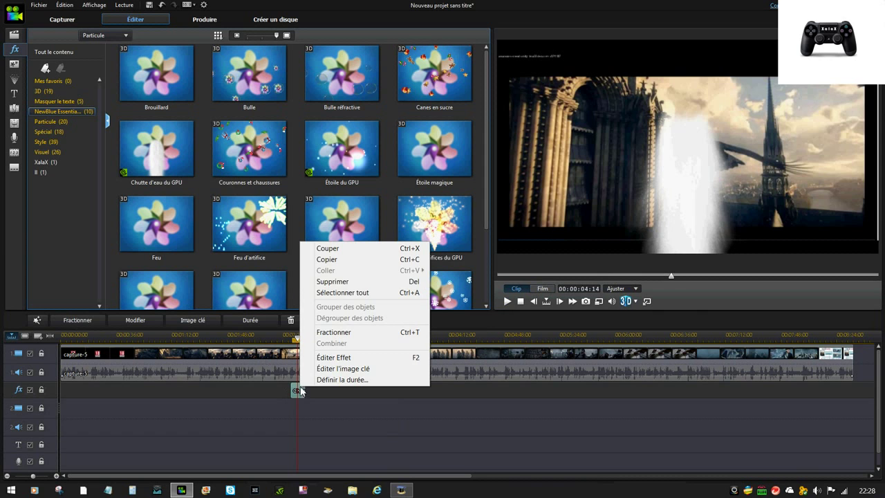
click(334, 281)
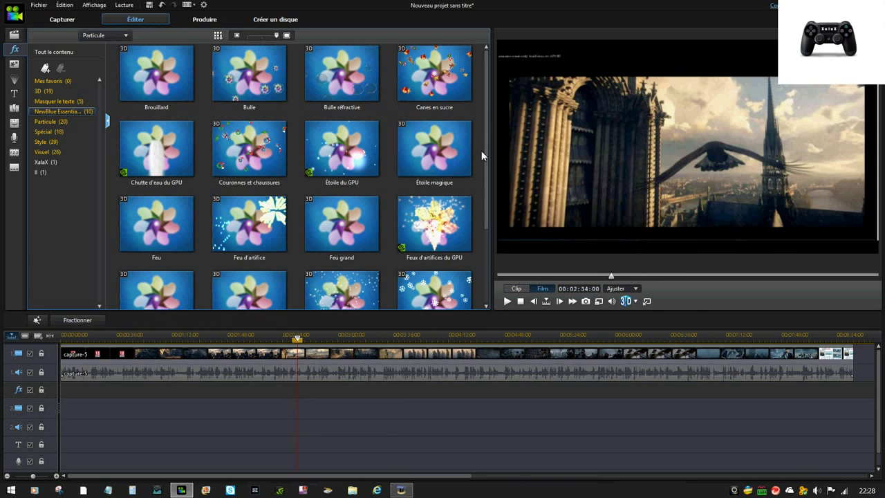
scroll(484, 269, down, 2)
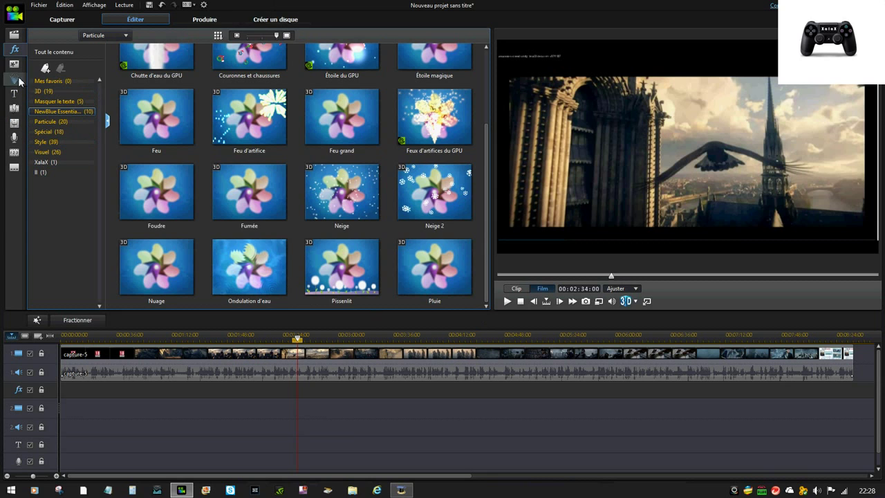
scroll(152, 124, up, 3)
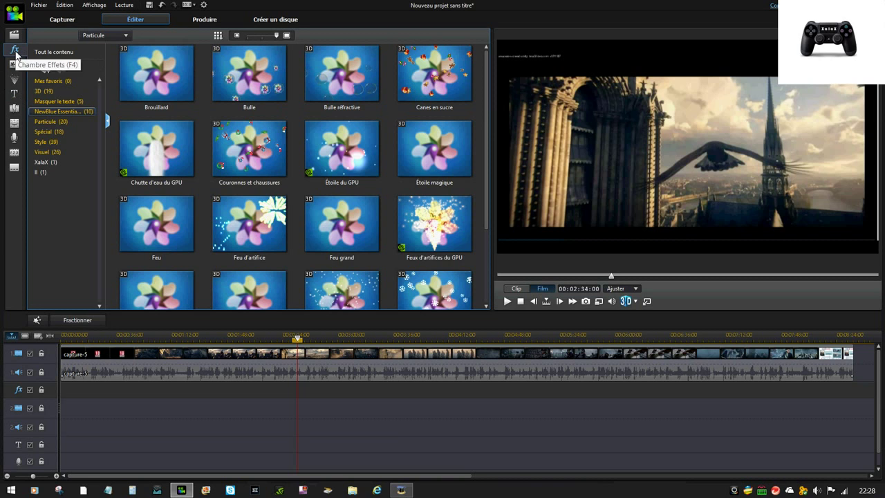
Place the custom xalax picture-in-picture object on the second video track at about 00:00:48 and play the film from just before it.
click(13, 64)
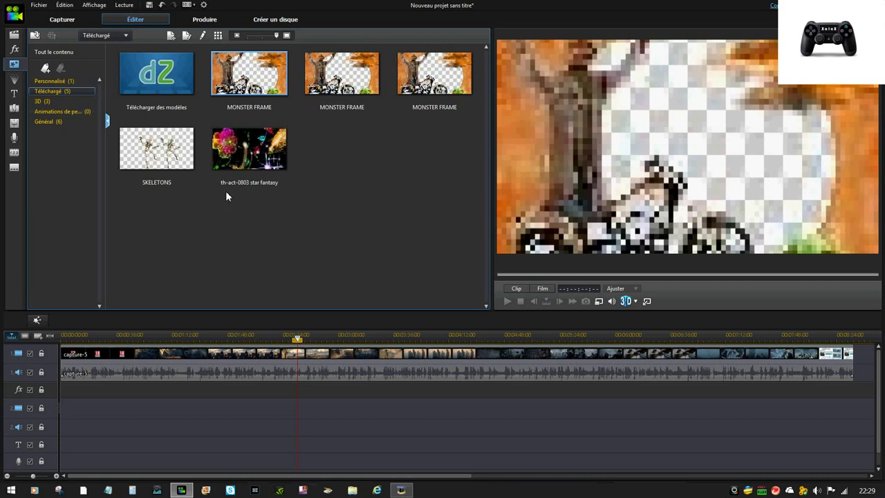
click(55, 81)
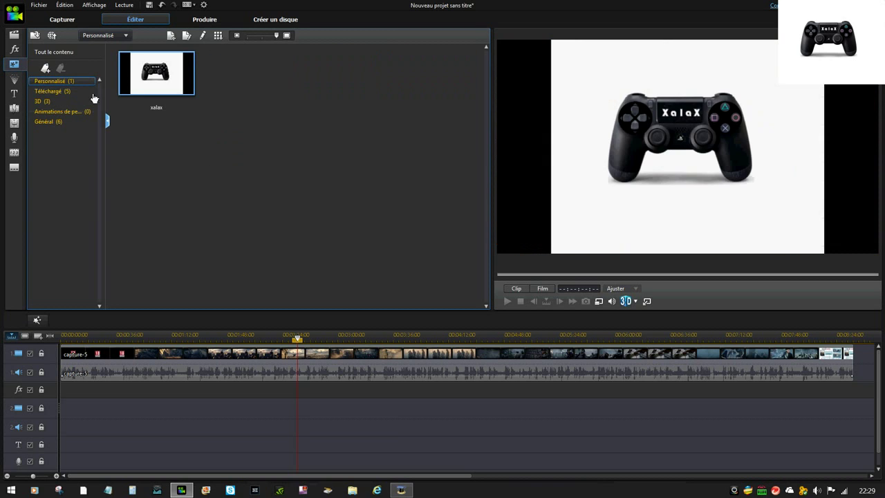
drag(167, 83, 138, 409)
click(233, 443)
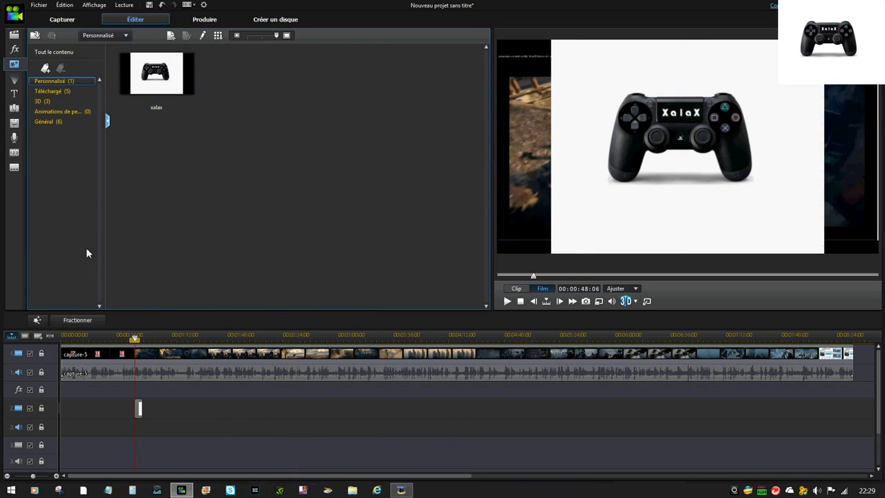
click(128, 352)
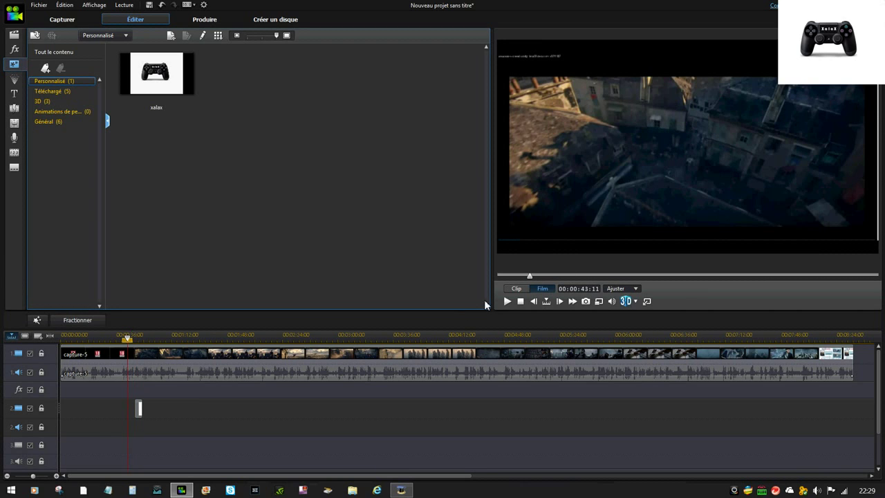
click(507, 302)
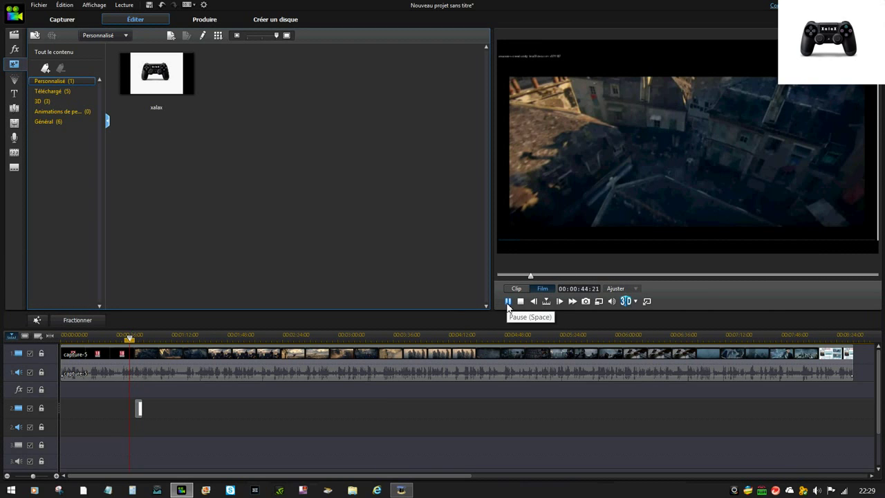
Shrink the xalax overlay and position it in the upper-right corner of the video frame.
click(138, 408)
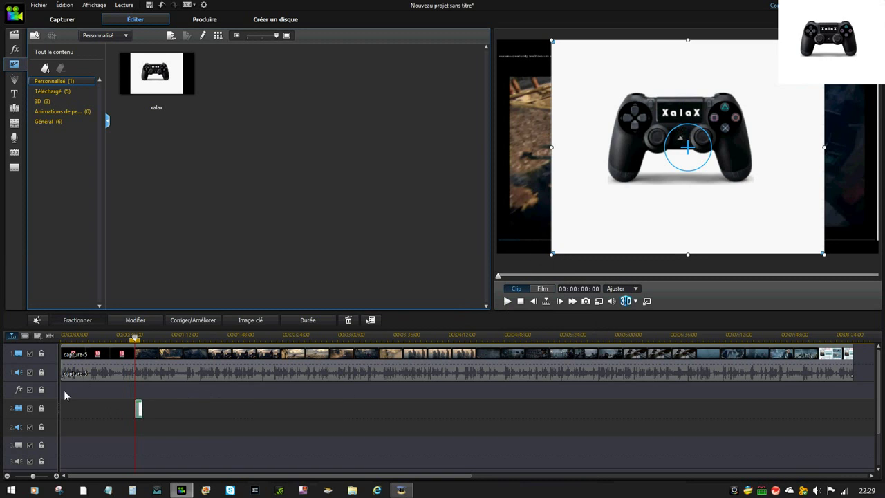
drag(550, 255, 699, 138)
drag(810, 99, 847, 99)
drag(735, 139, 822, 87)
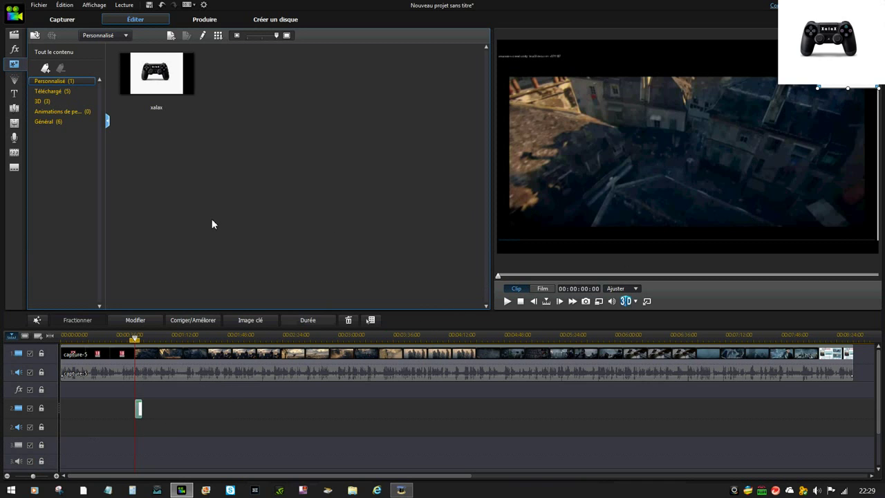
Place the 3D particle effect Effet-A on the second video track at about 00:01:47.
click(14, 80)
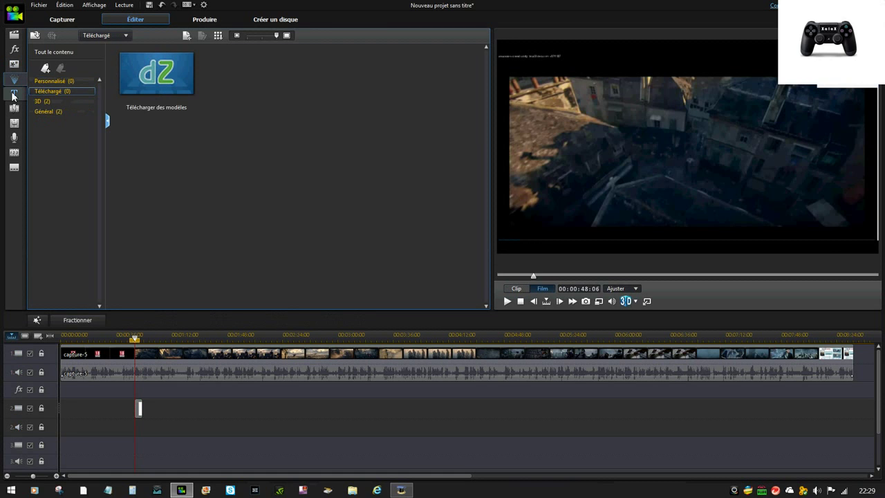
click(13, 95)
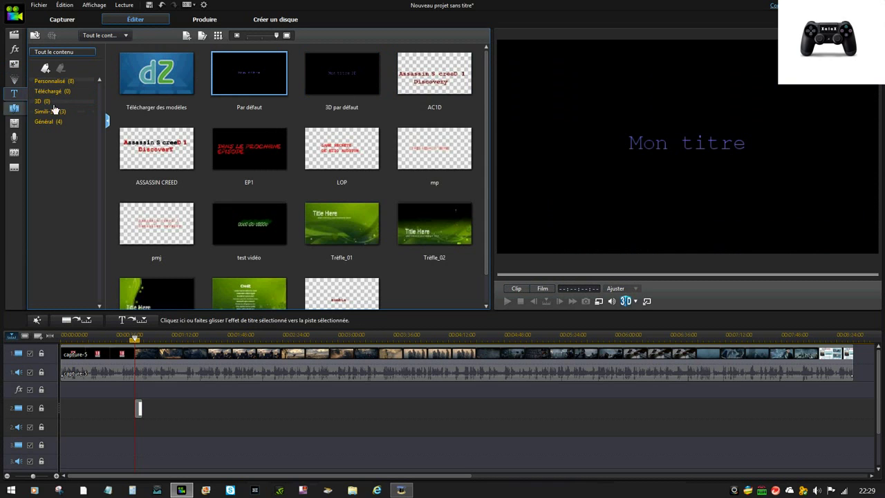
click(14, 80)
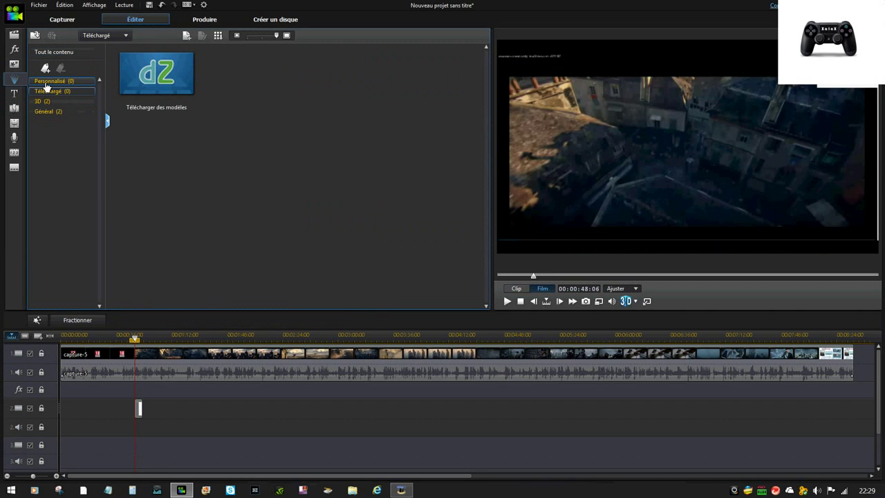
click(10, 95)
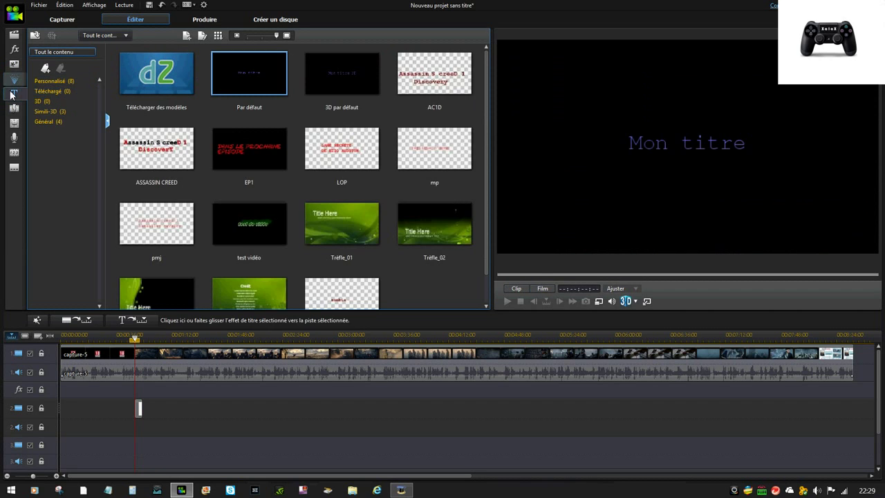
click(14, 63)
click(15, 80)
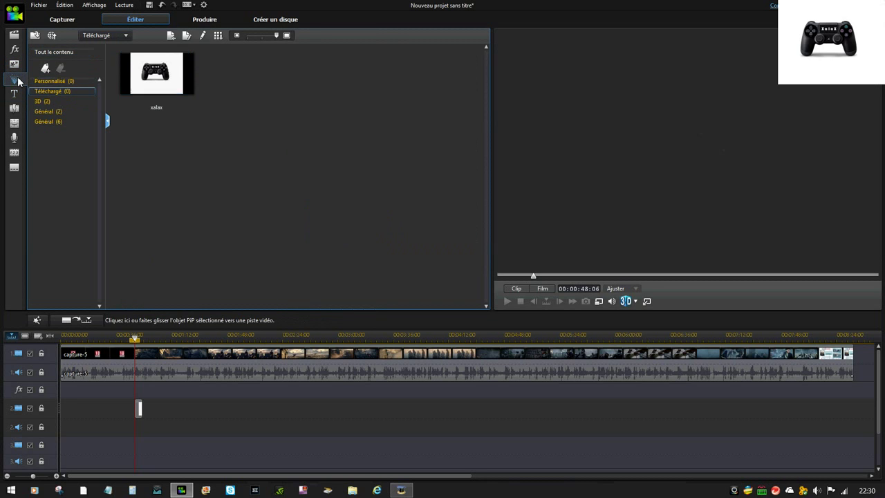
click(69, 102)
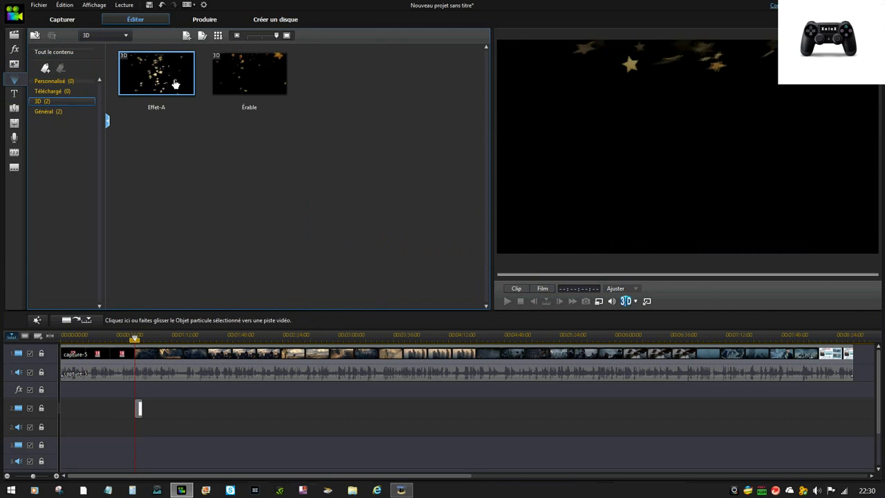
drag(156, 76, 223, 398)
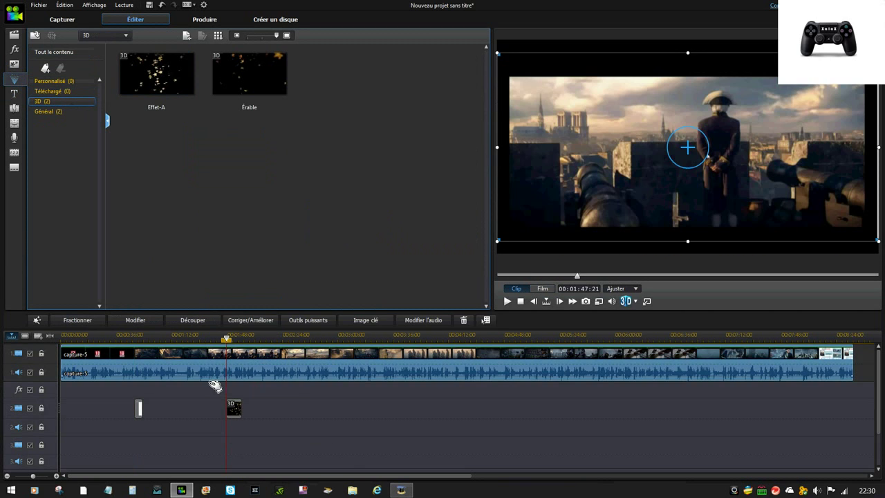
Play the film into the Effet-A particles, pause at about 00:01:49 and delete the effect from the second video track.
click(507, 300)
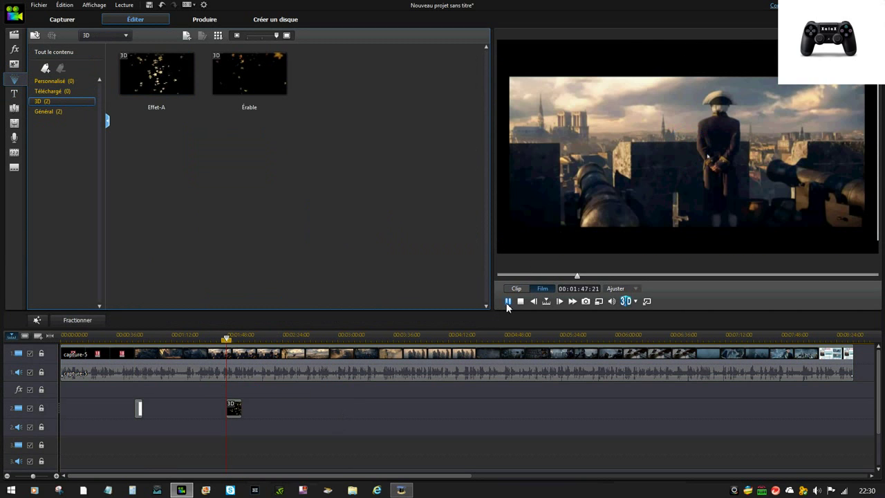
click(508, 302)
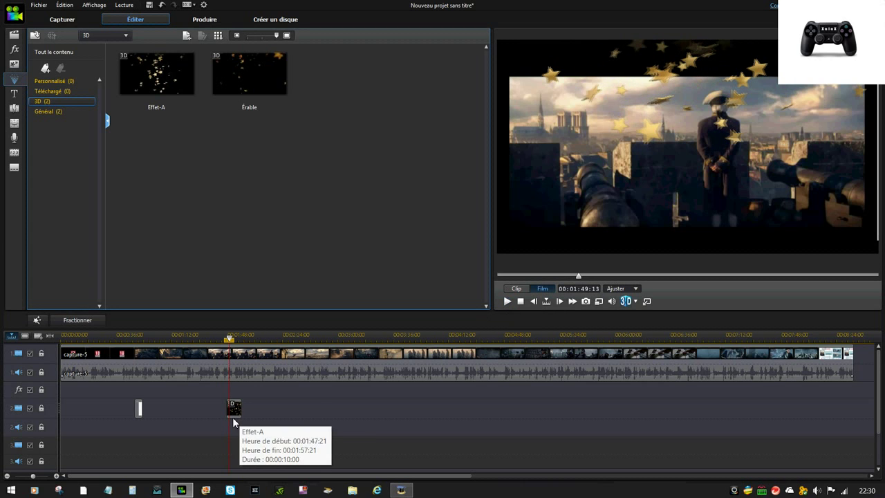
right_click(237, 414)
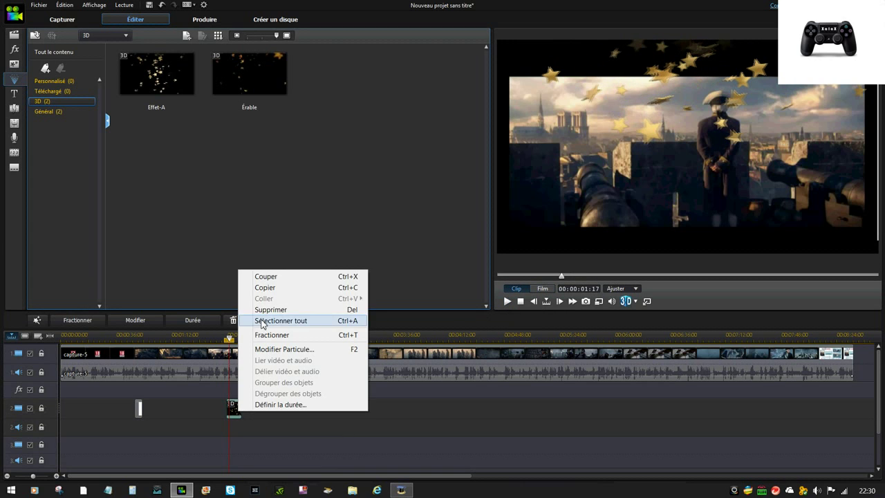
click(263, 309)
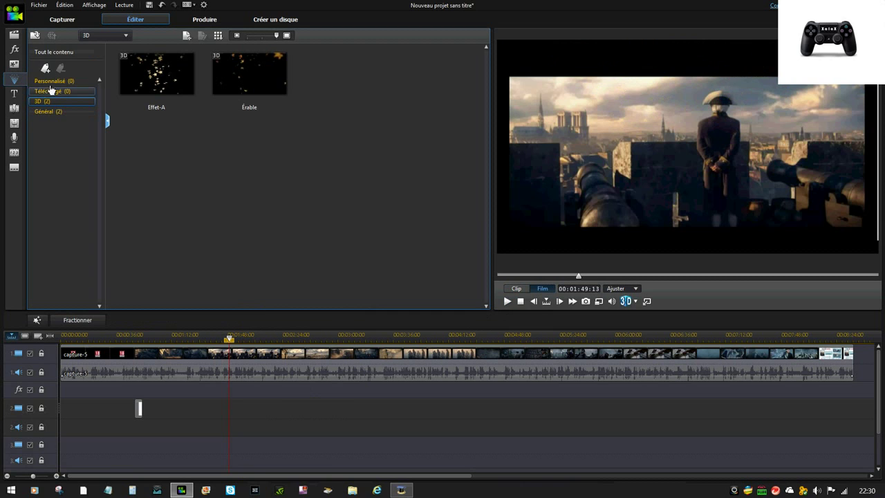
Look through all the title templates in the title library.
click(6, 95)
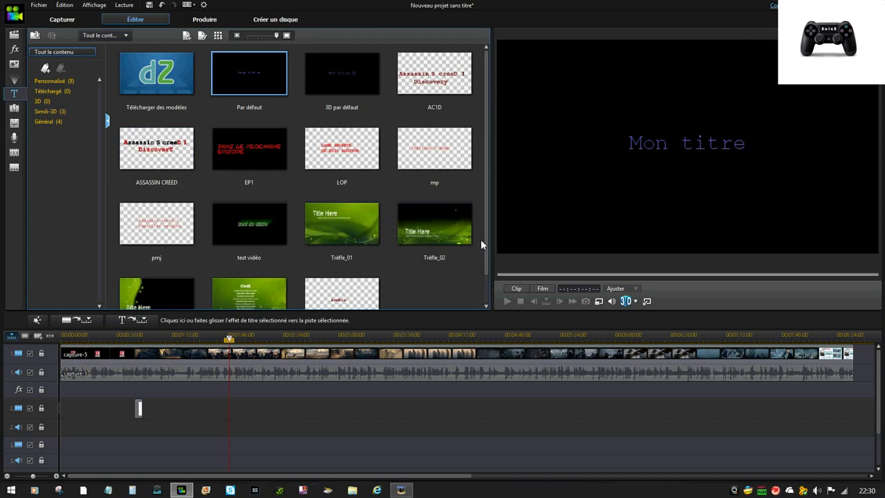
scroll(482, 240, down, 1)
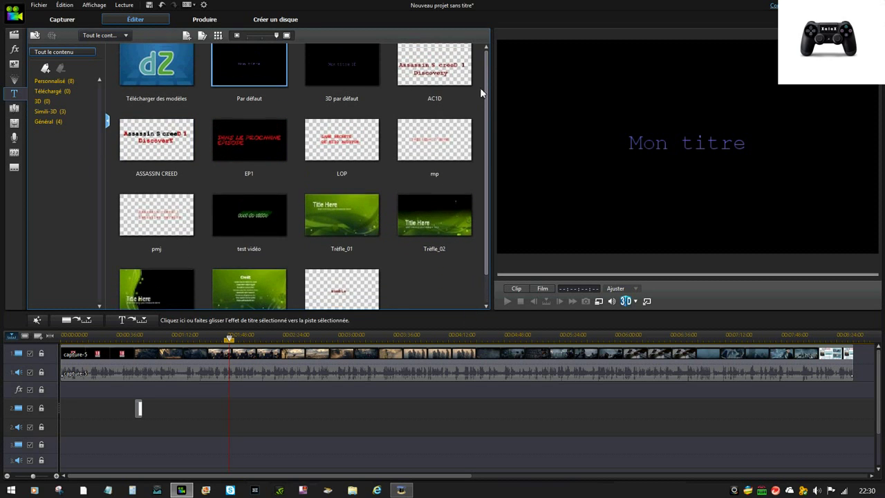
drag(487, 86, 470, 253)
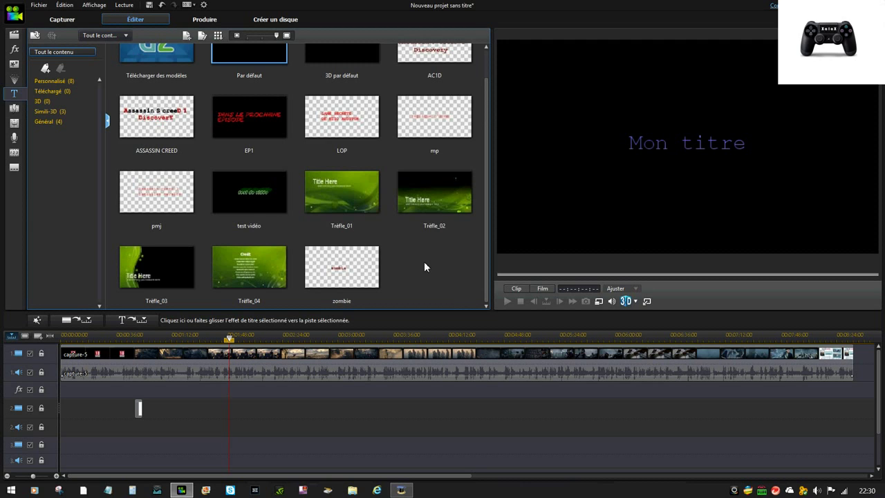
scroll(466, 267, up, 3)
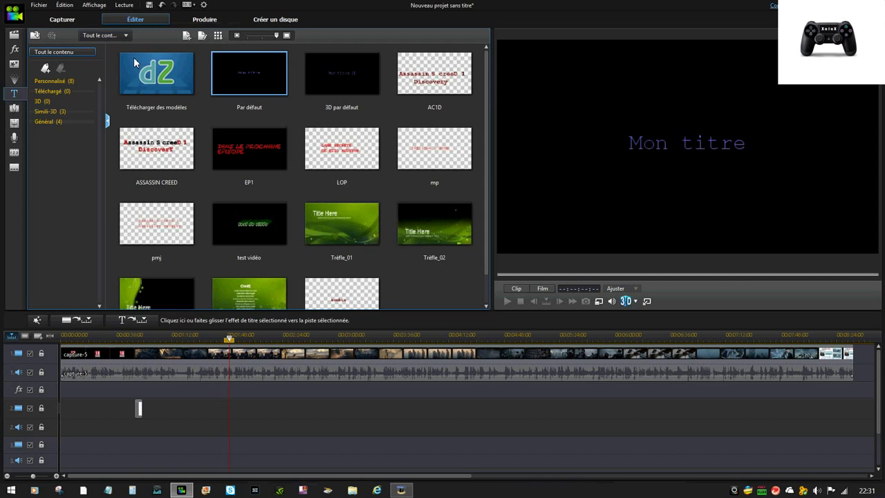
Open the Par défaut title in the title designer, apply a blue-and-white shadowed character preset and change the text to xalax.
click(189, 6)
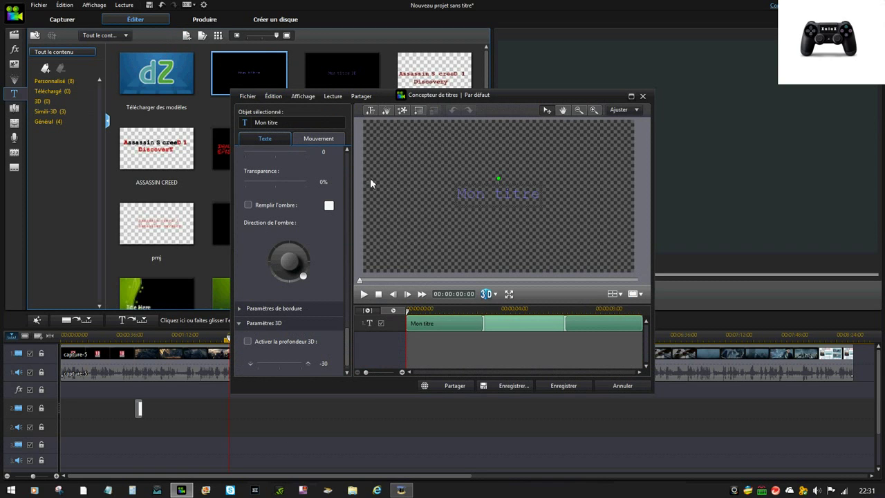
drag(347, 332, 350, 207)
click(337, 217)
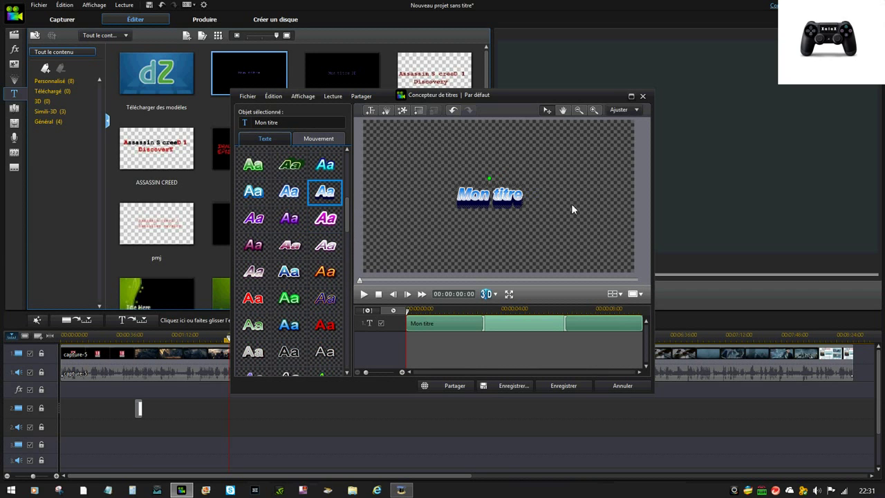
key(ctrl+a)
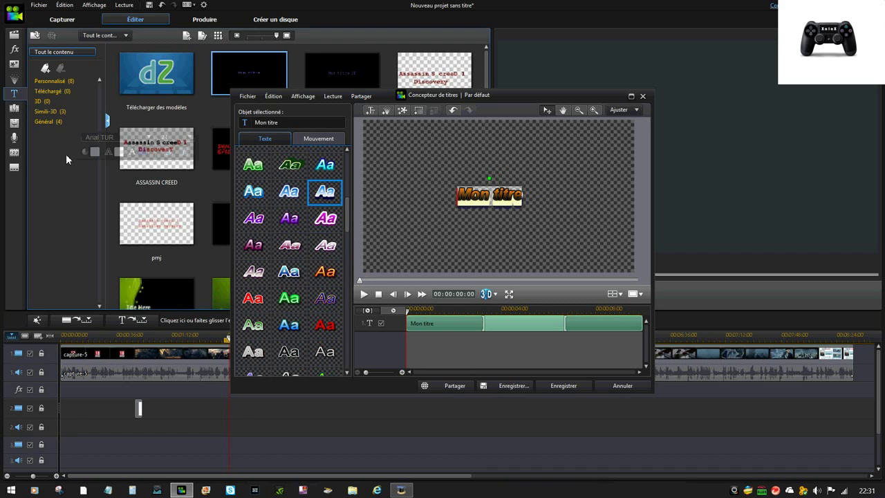
text(xalax)
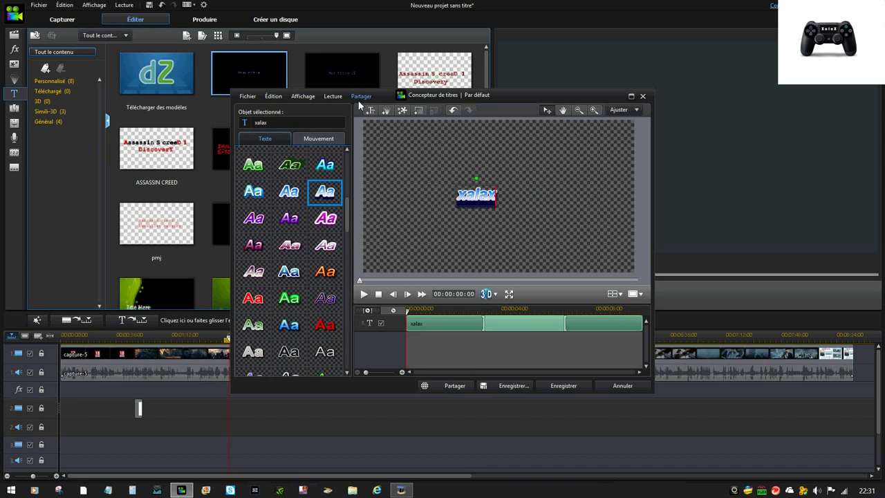
Apply a Défilement starting effect to the xalax title's motion.
click(317, 139)
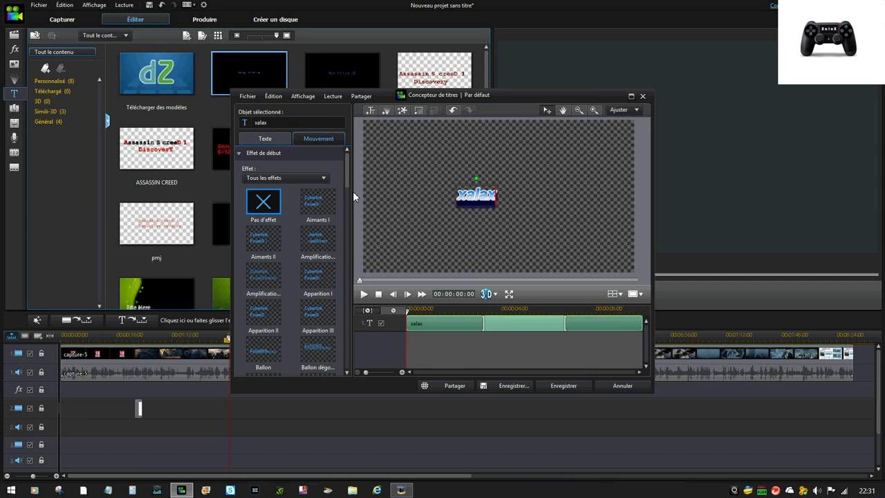
scroll(350, 197, down, 1)
scroll(348, 197, down, 3)
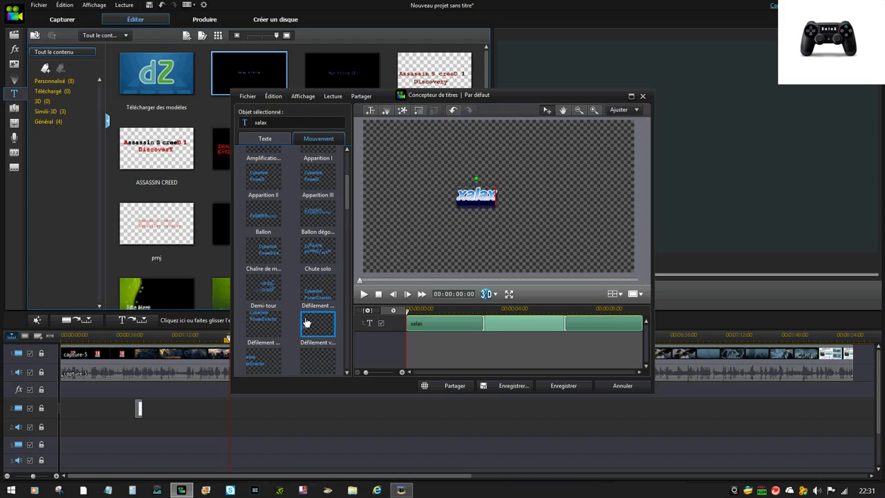
click(263, 323)
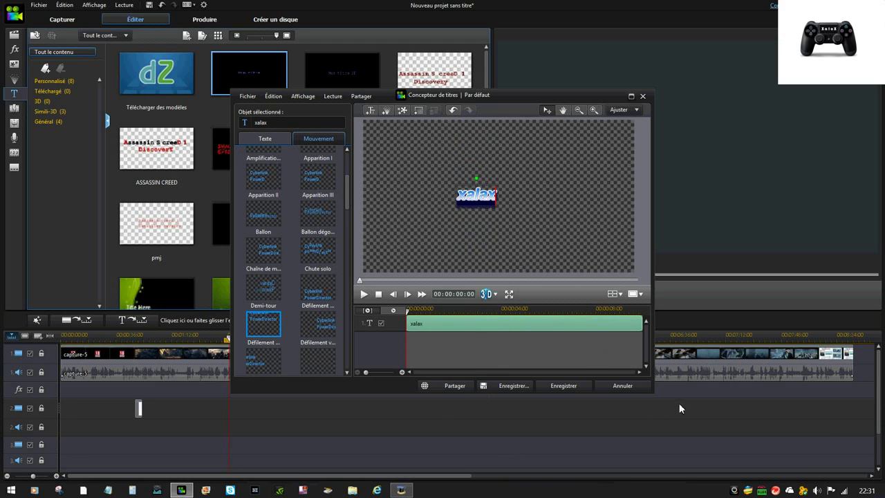
Save the xalax title as a custom template named yut.
click(571, 385)
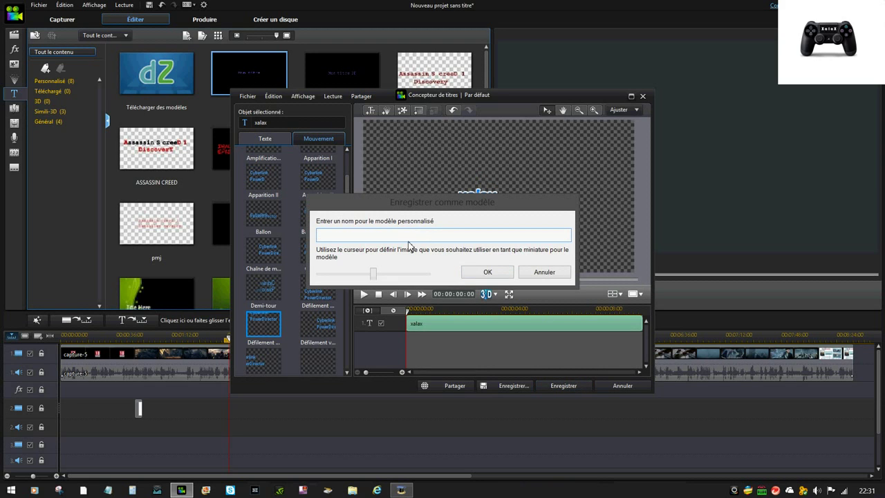
click(557, 278)
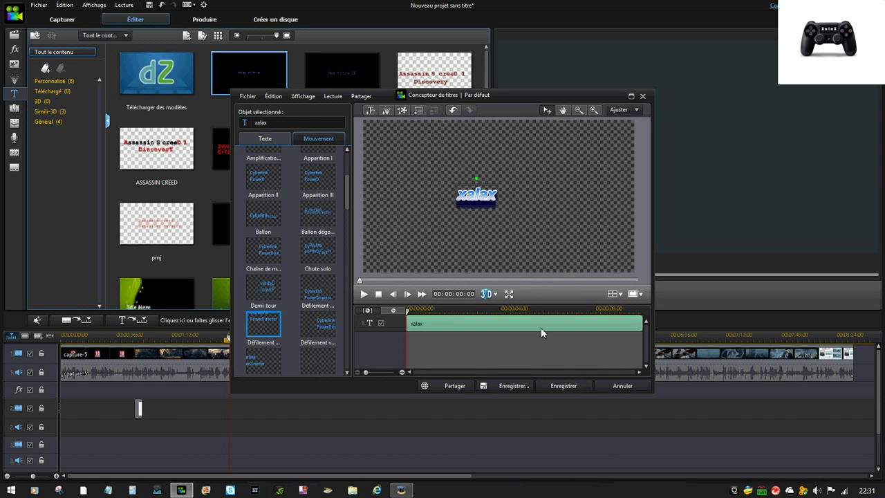
click(498, 387)
click(549, 279)
click(541, 382)
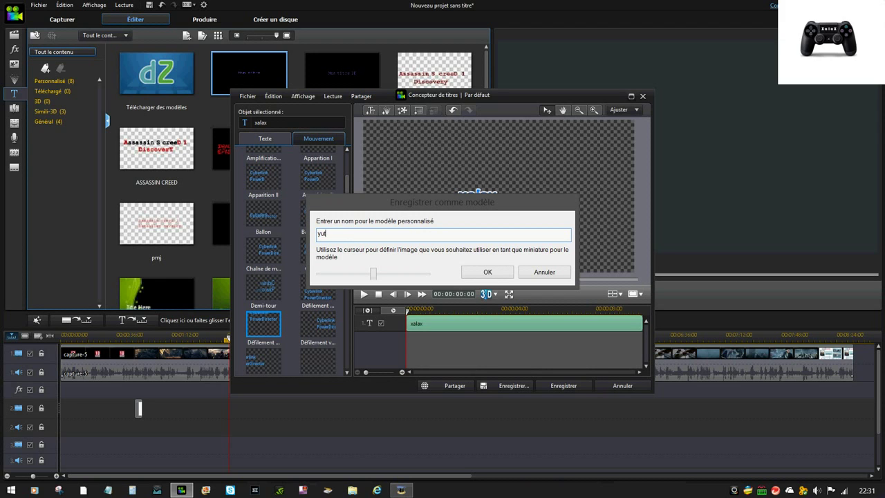
click(487, 273)
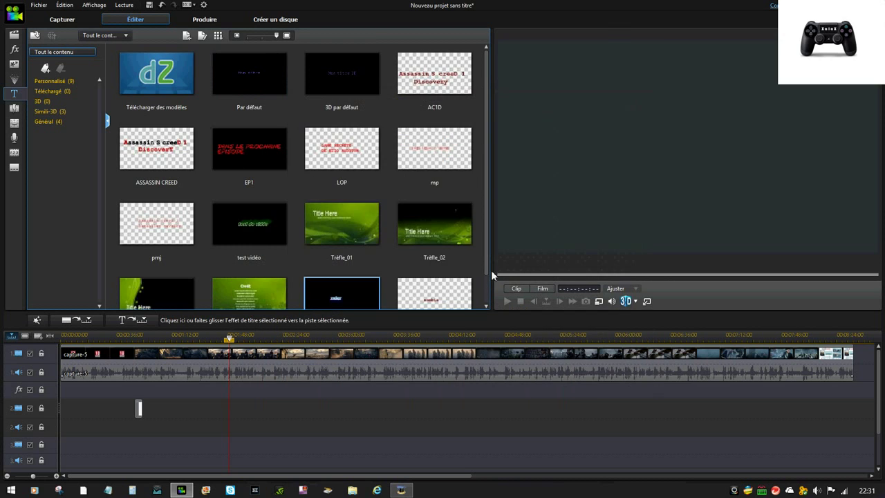
Delete the custom yut title template from the title library.
right_click(366, 264)
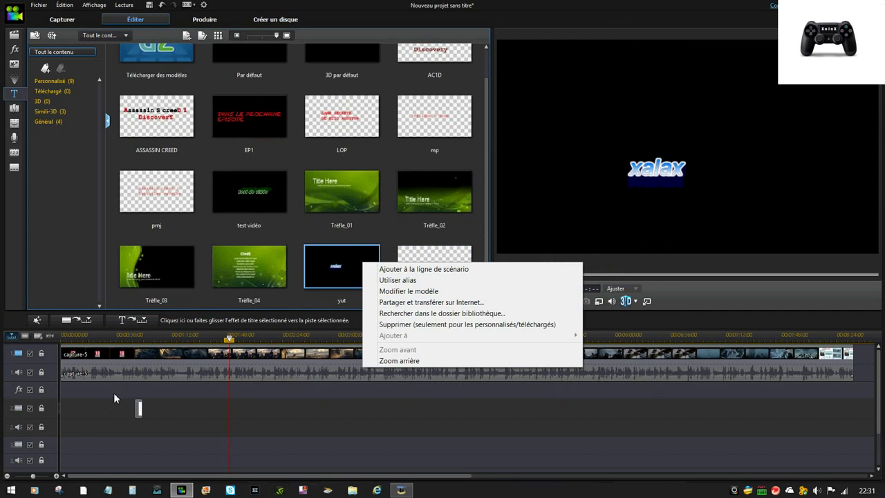
right_click(341, 265)
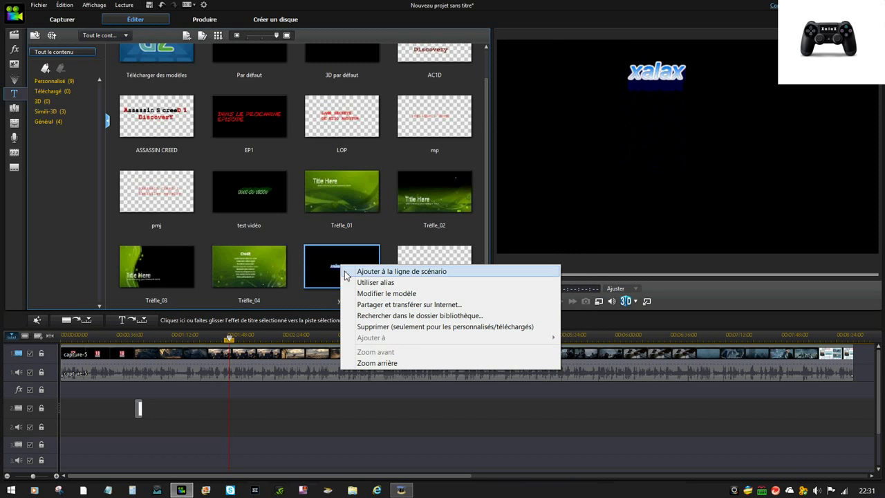
click(252, 305)
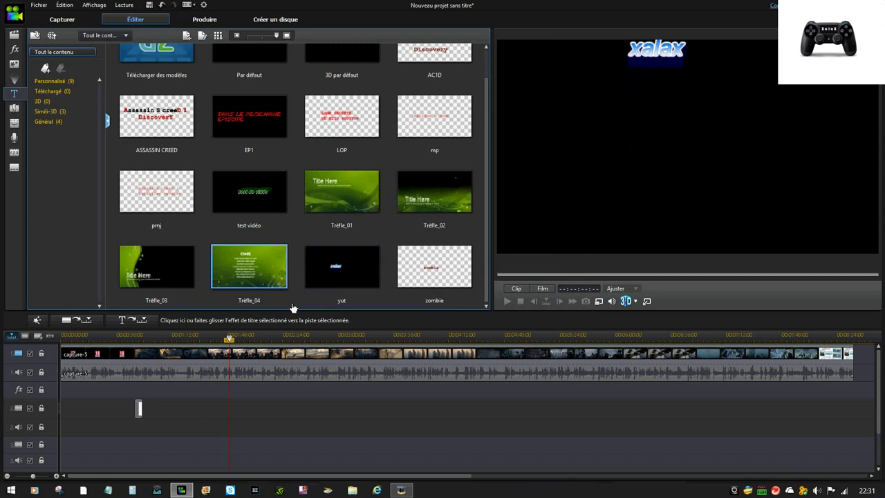
right_click(332, 287)
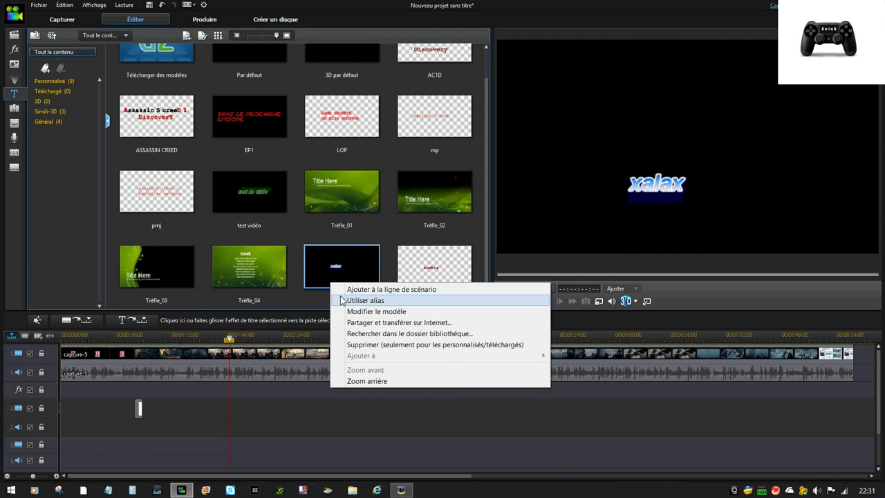
click(318, 278)
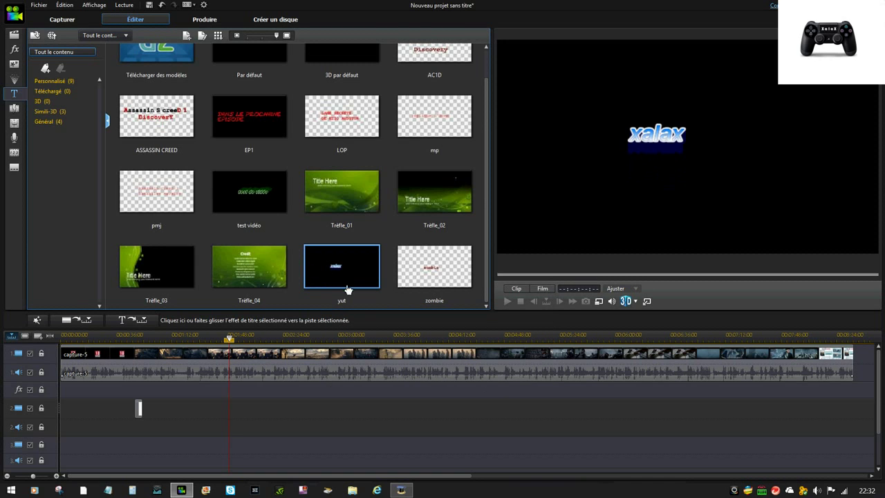
right_click(358, 270)
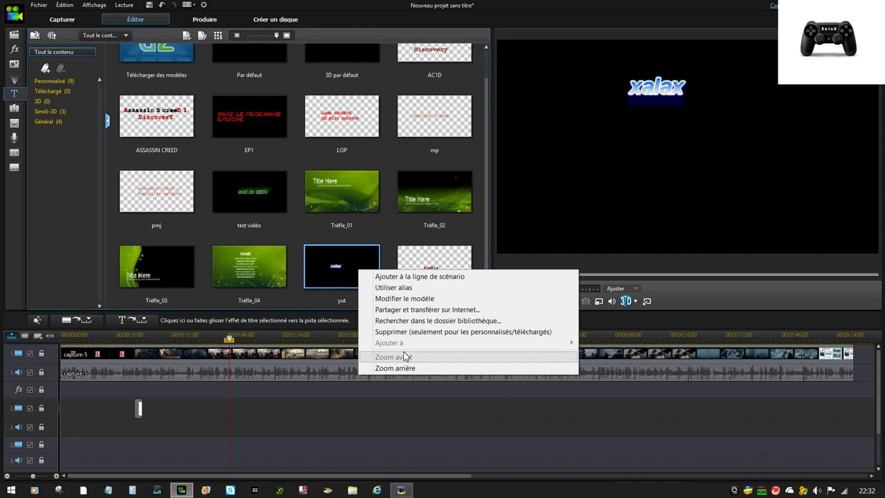
click(428, 332)
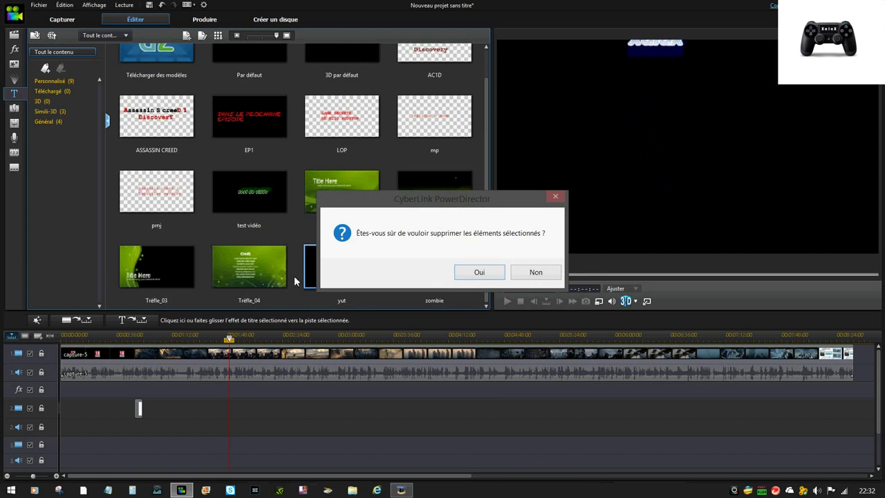
click(477, 272)
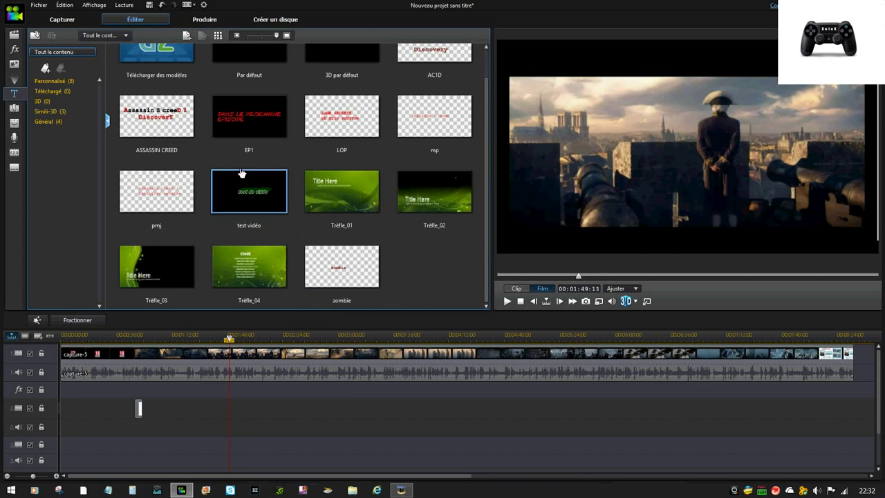
Open the transition library and browse the 2D transitions.
click(14, 108)
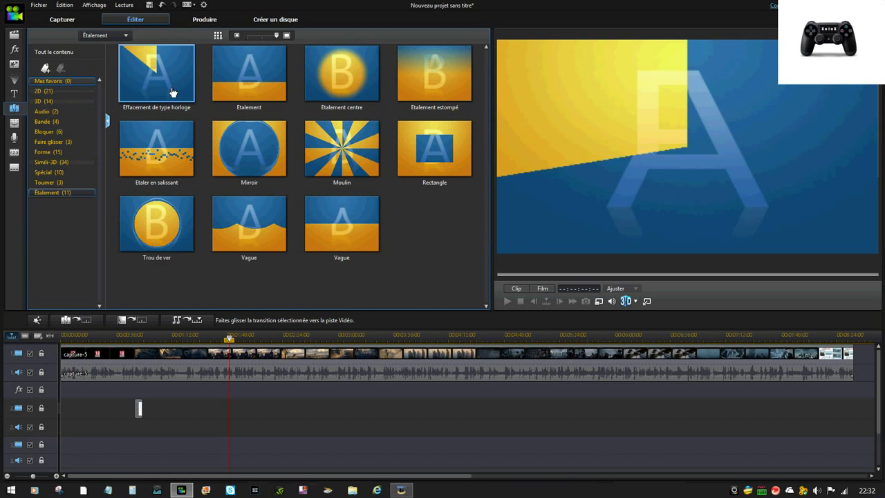
click(72, 91)
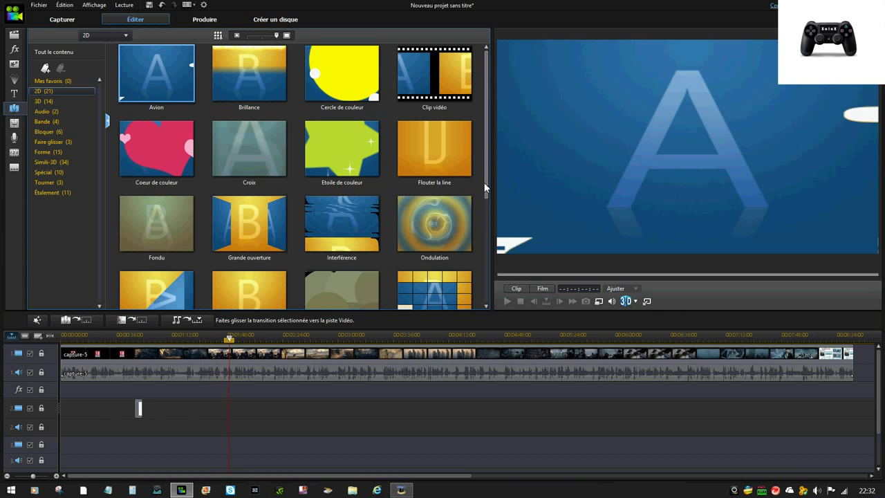
scroll(483, 227, down, 1)
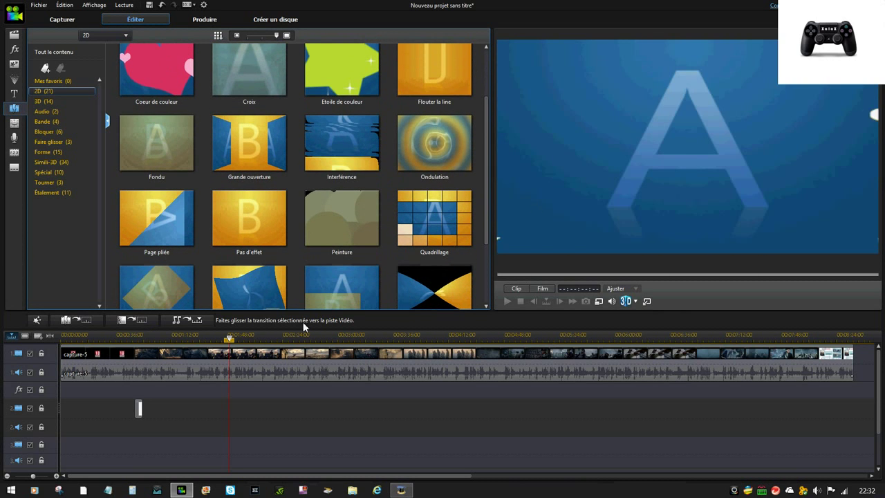
drag(483, 202, 487, 168)
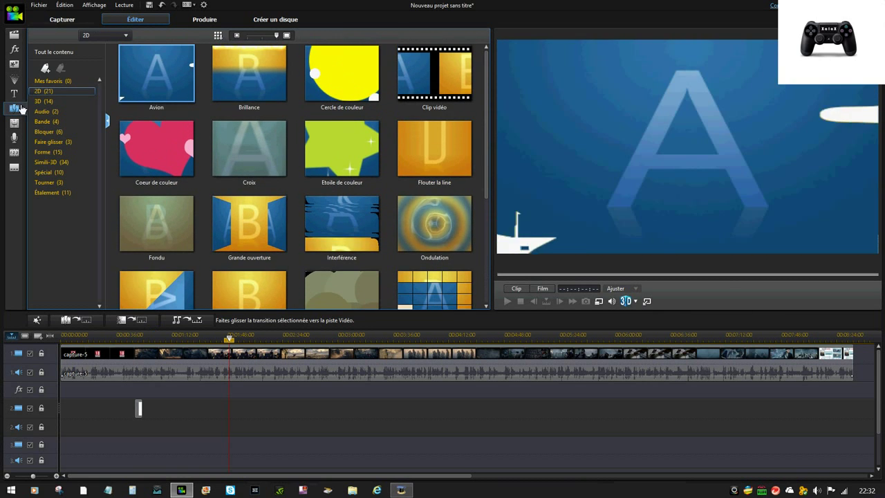
Raise the Audio 1 level to +12.0 dB in the audio mixer, at the current playhead position and at the start of the film.
click(14, 122)
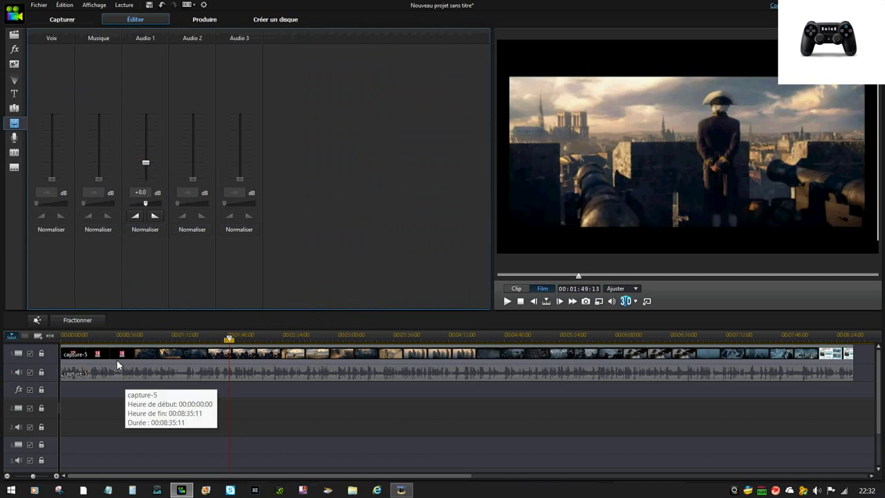
drag(148, 163, 147, 114)
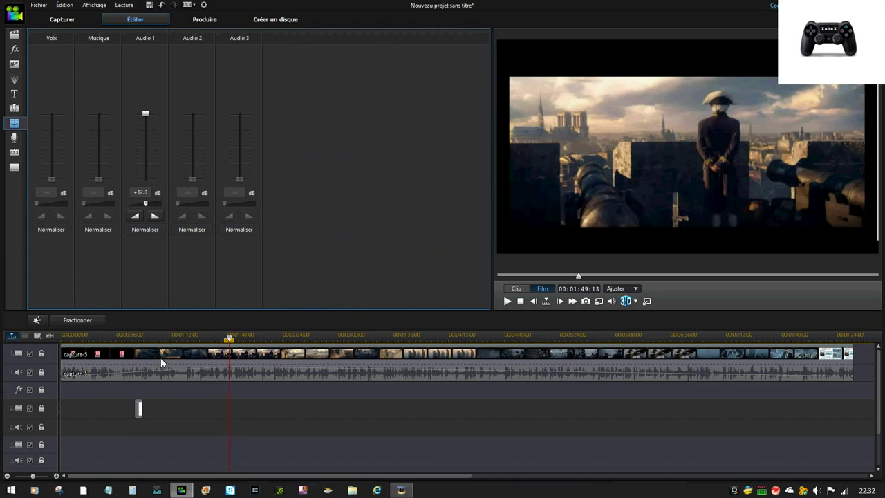
click(63, 379)
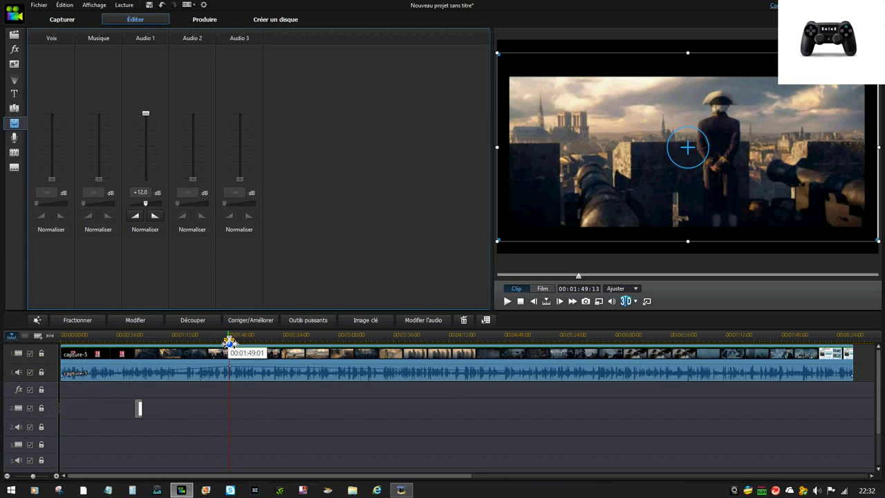
drag(233, 339, 62, 339)
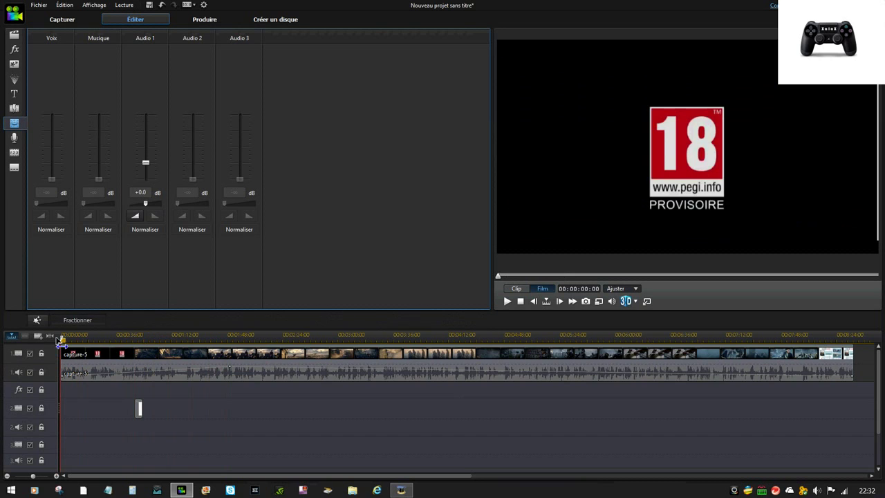
click(157, 221)
click(765, 435)
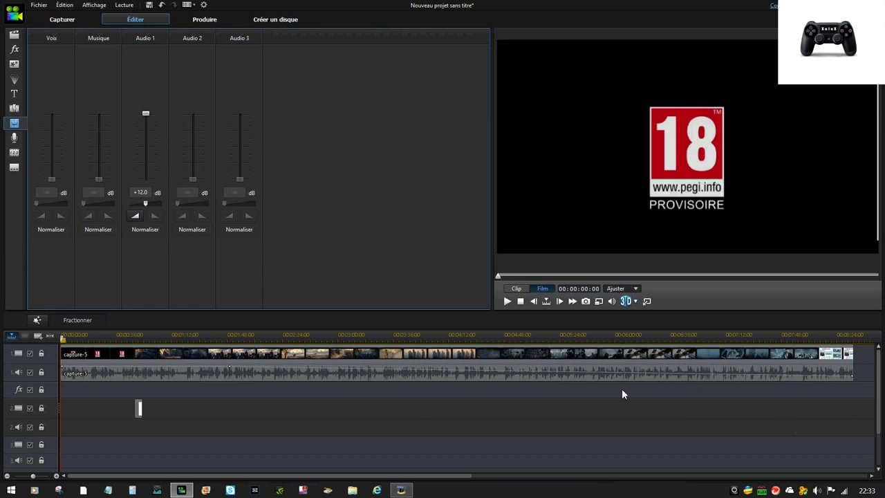
Record a short voice-over from the microphone at the start of the timeline.
click(15, 138)
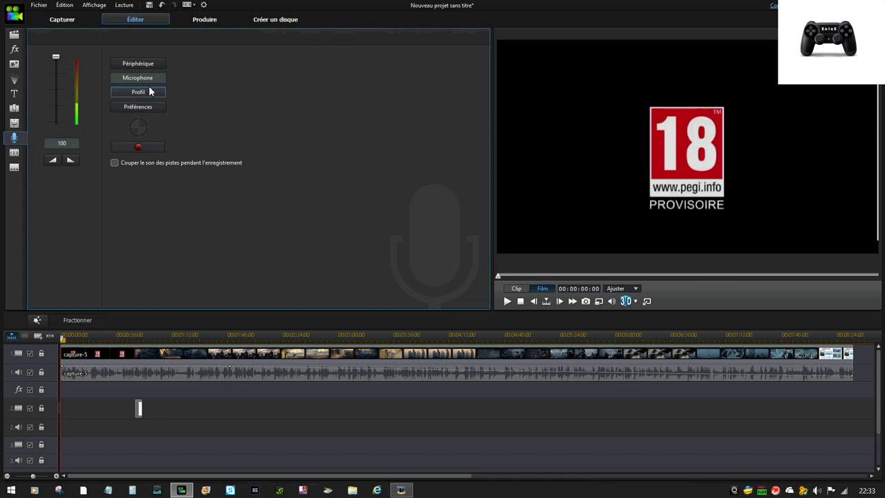
click(138, 148)
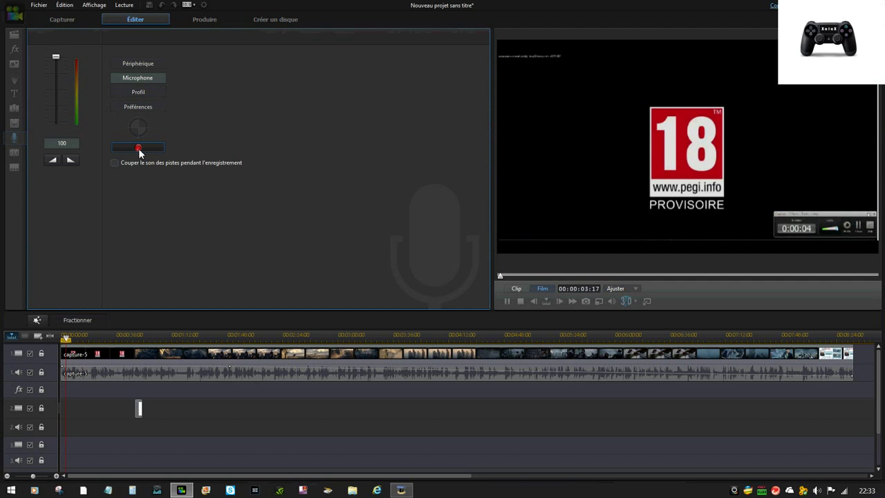
click(139, 148)
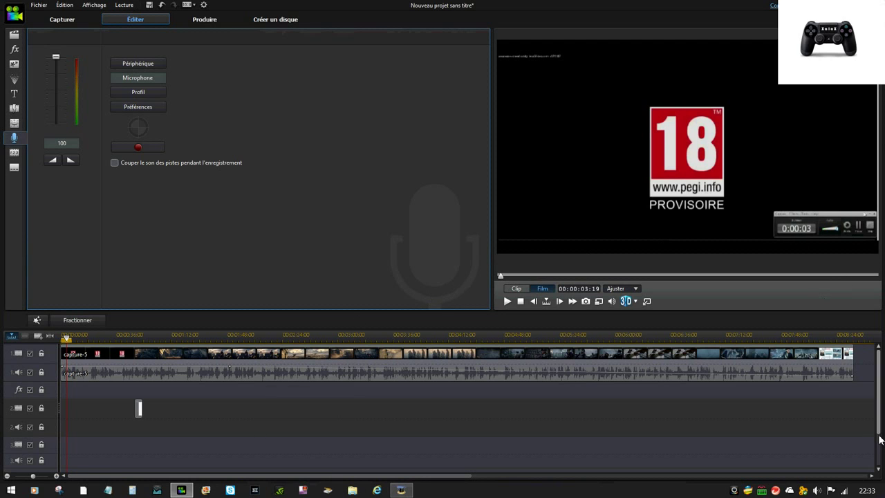
Open the recorded voice clip from the voice track in WaveEditor.
scroll(874, 448, down, 1)
scroll(875, 448, down, 2)
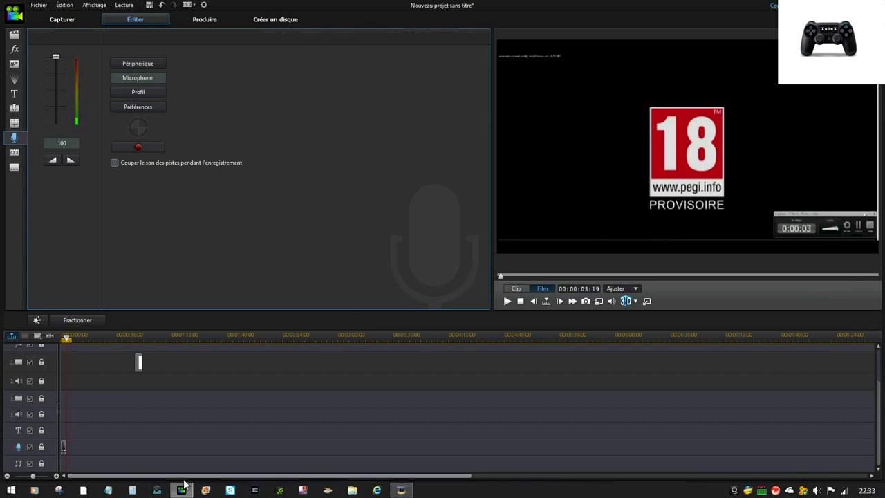
click(62, 447)
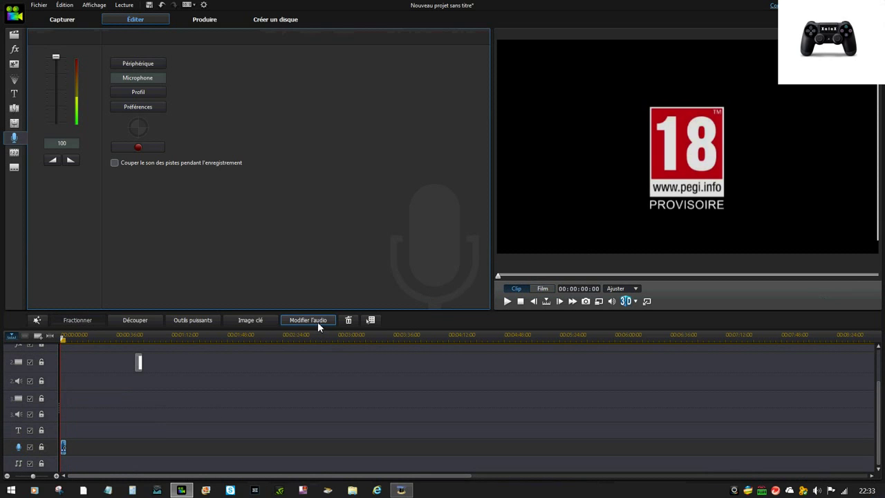
click(318, 321)
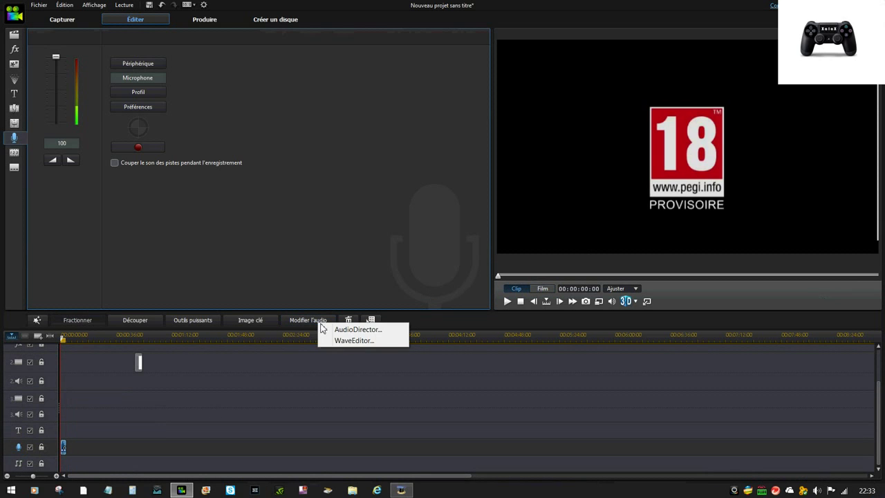
click(353, 340)
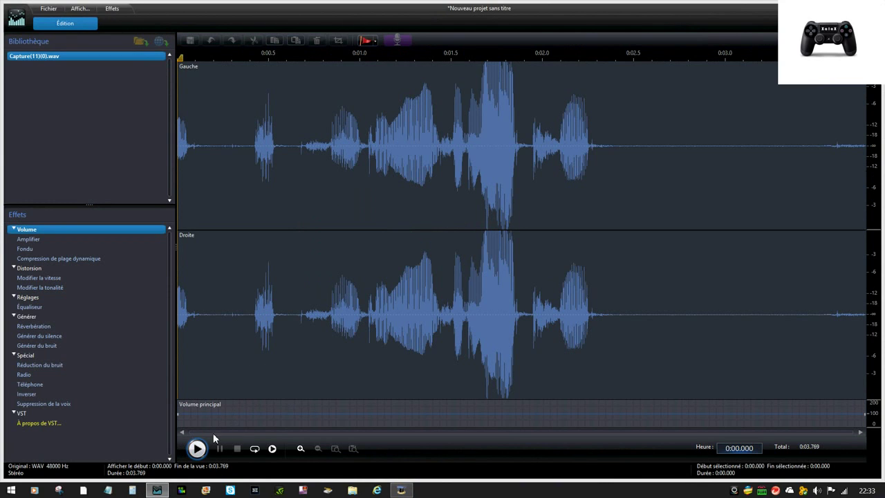
Try the Téléphone effect on the recorded voice clip and close WaveEditor without saving.
double_click(33, 385)
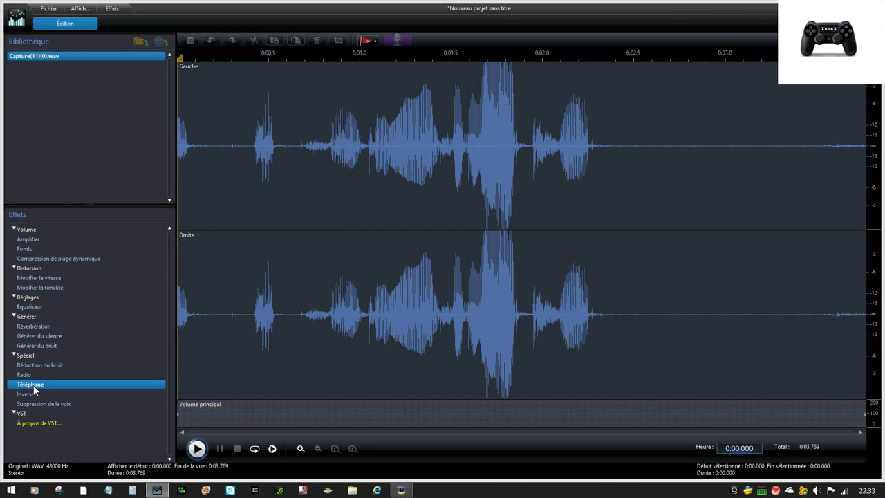
click(472, 272)
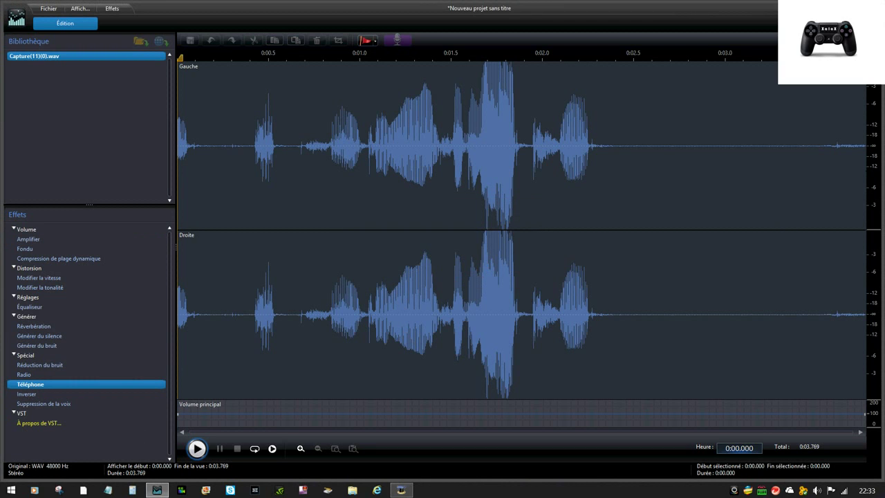
click(873, 8)
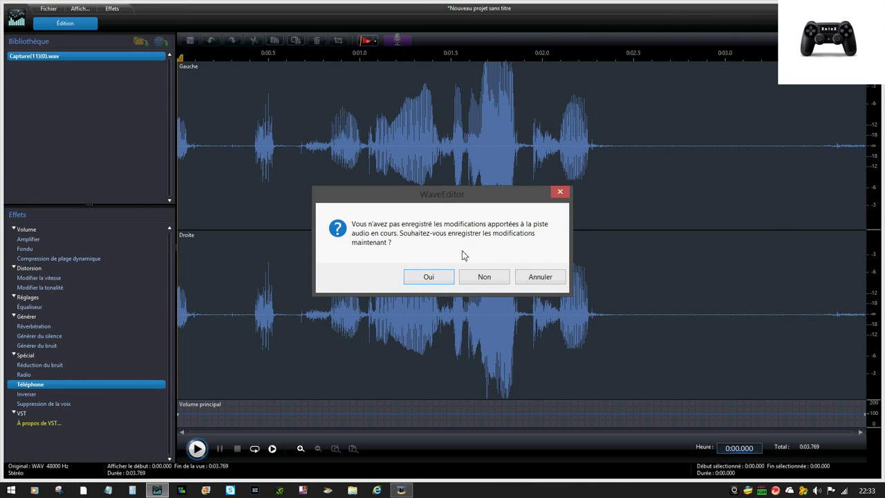
click(469, 273)
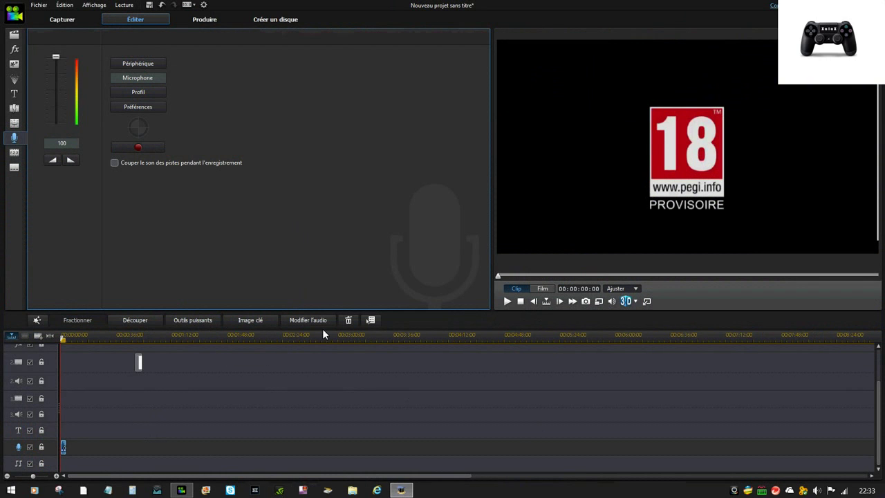
click(299, 322)
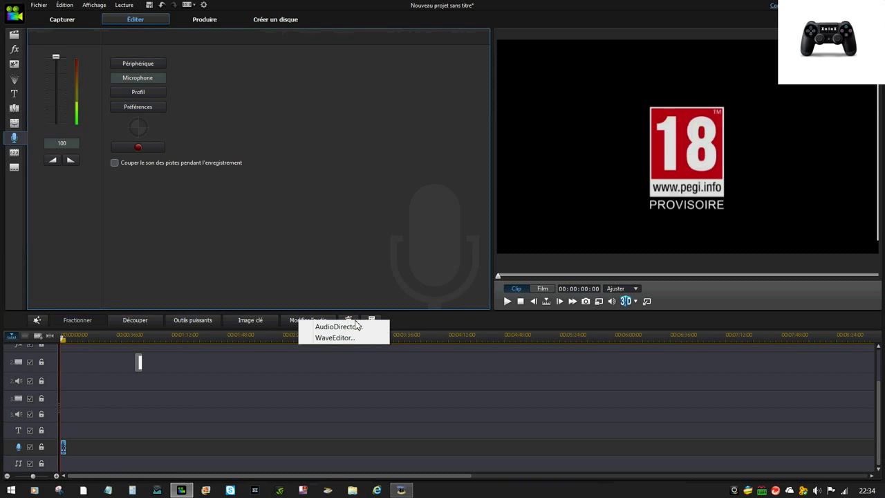
click(132, 423)
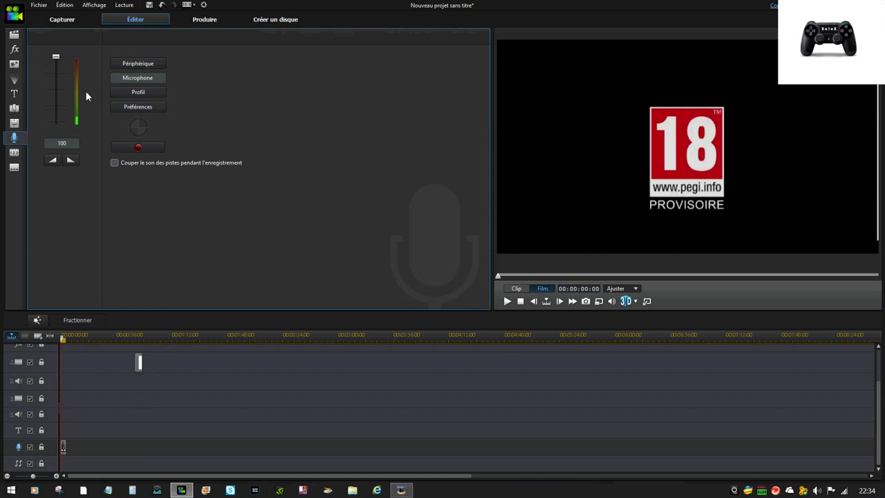
Show the chapter settings with the main video track in view on the timeline.
click(21, 154)
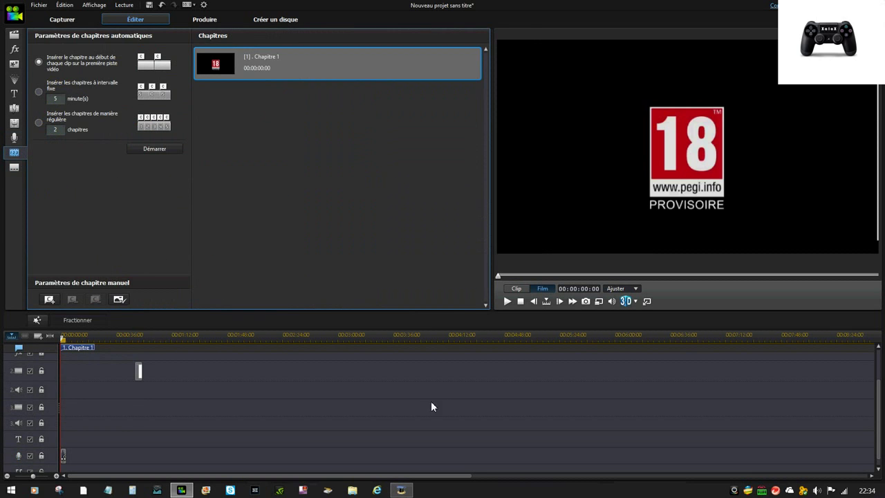
drag(879, 387, 877, 347)
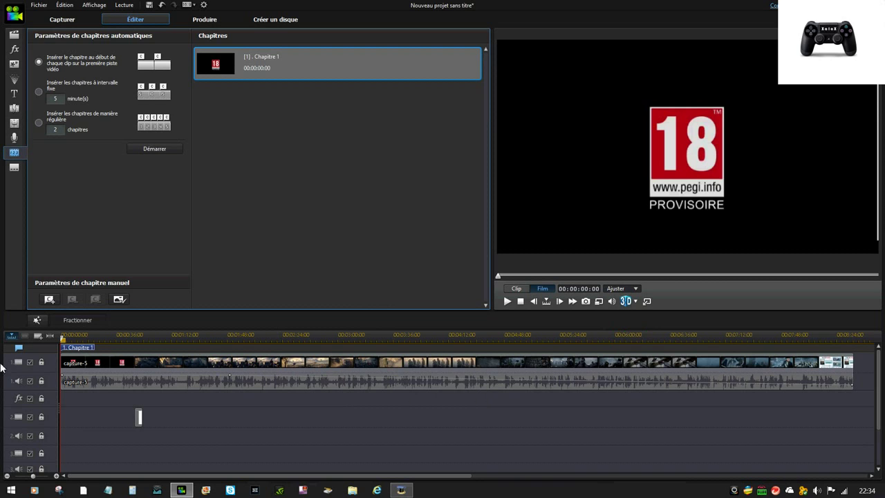
Add a subtitle starting at 00:04:24:04 with the text "ài_h(".
click(15, 169)
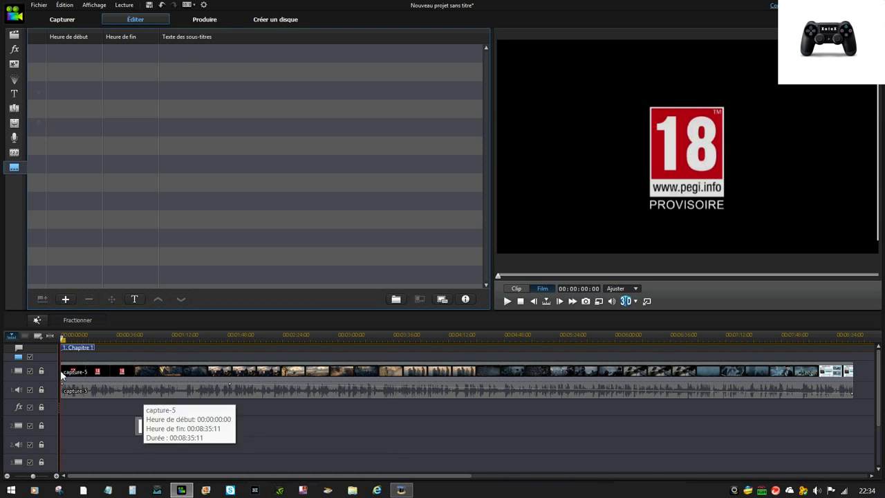
click(65, 299)
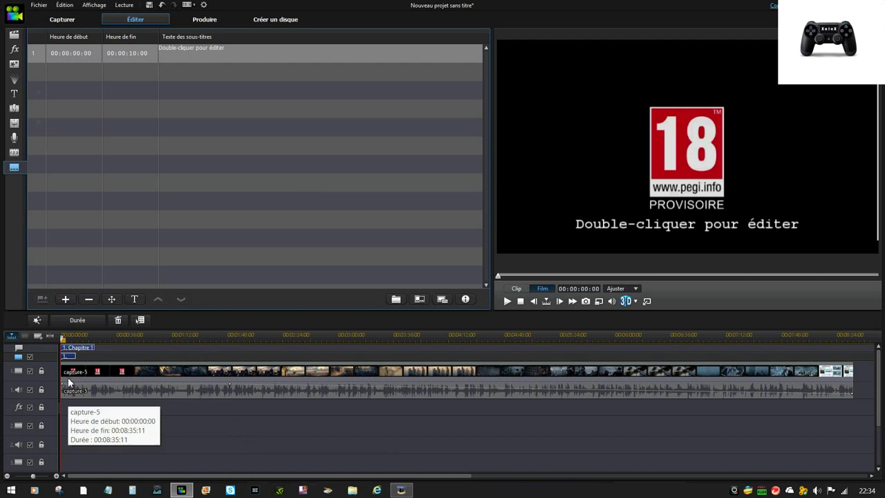
drag(72, 361, 476, 357)
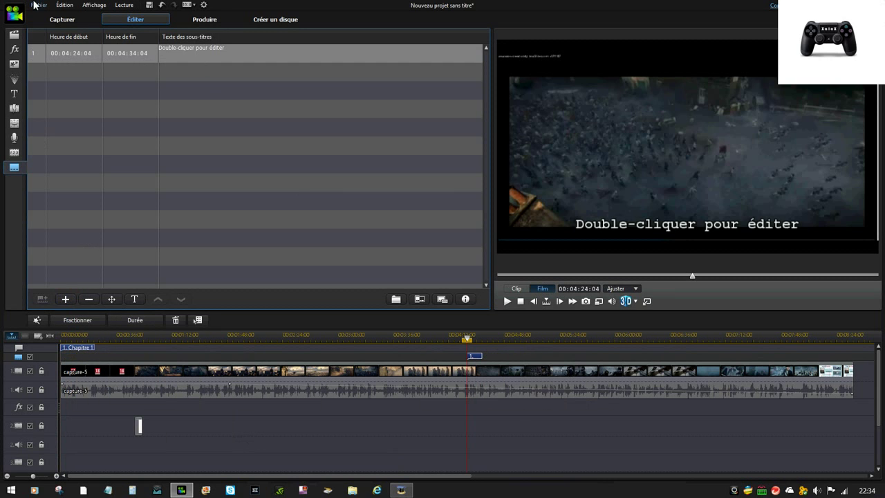
double_click(243, 53)
text(ài_h()
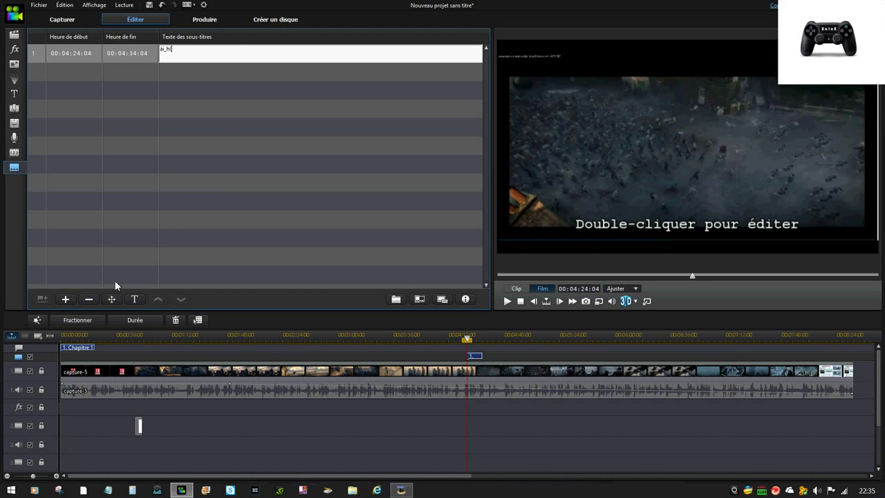
Try to add another subtitle at the same position, and briefly play the film with the existing subtitle.
click(66, 300)
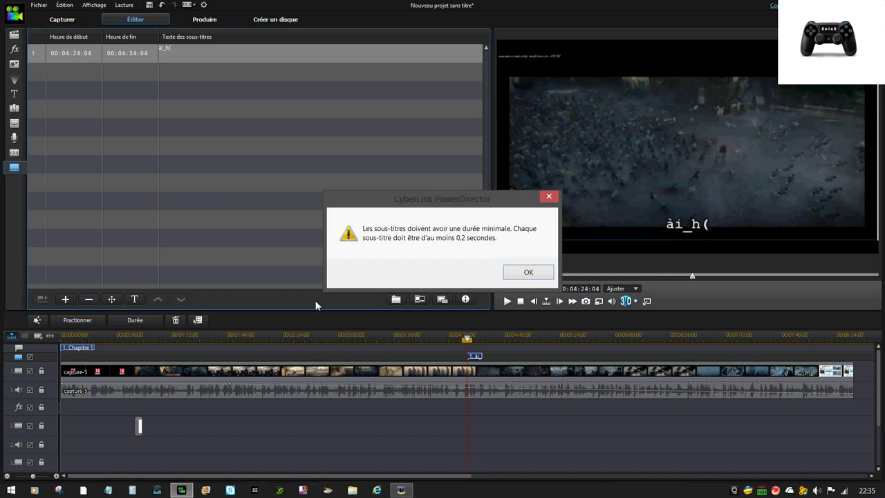
click(518, 274)
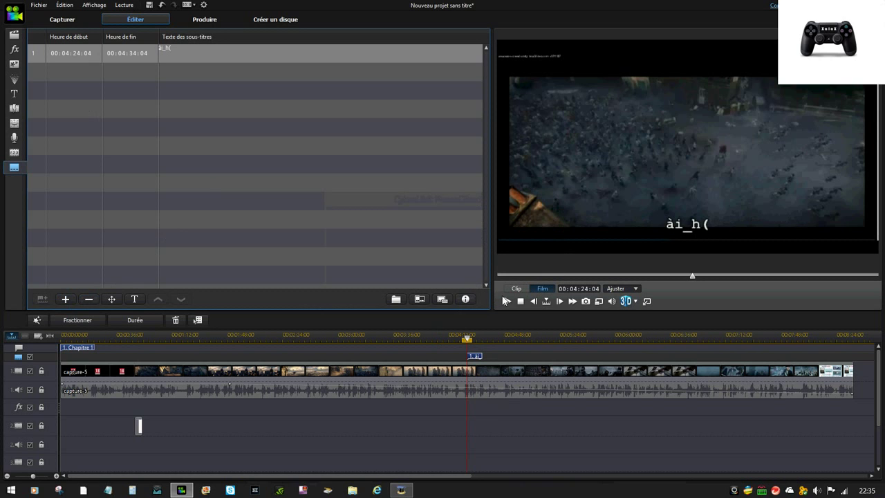
click(507, 301)
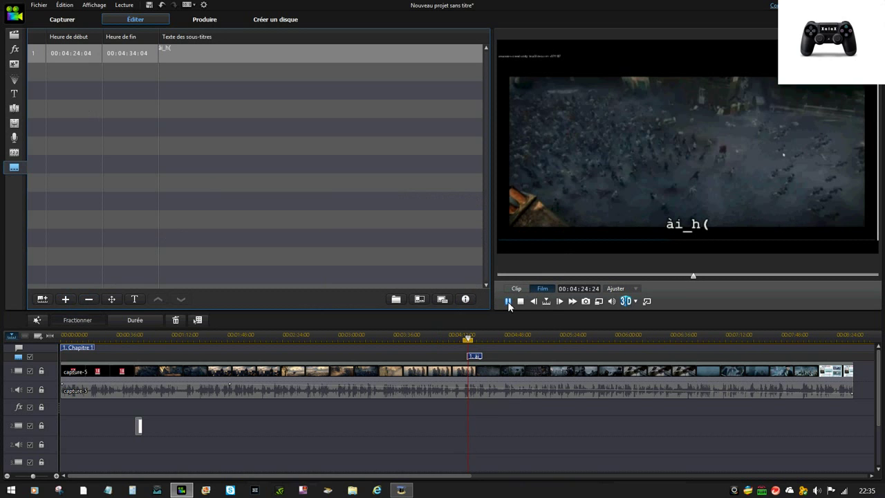
click(507, 302)
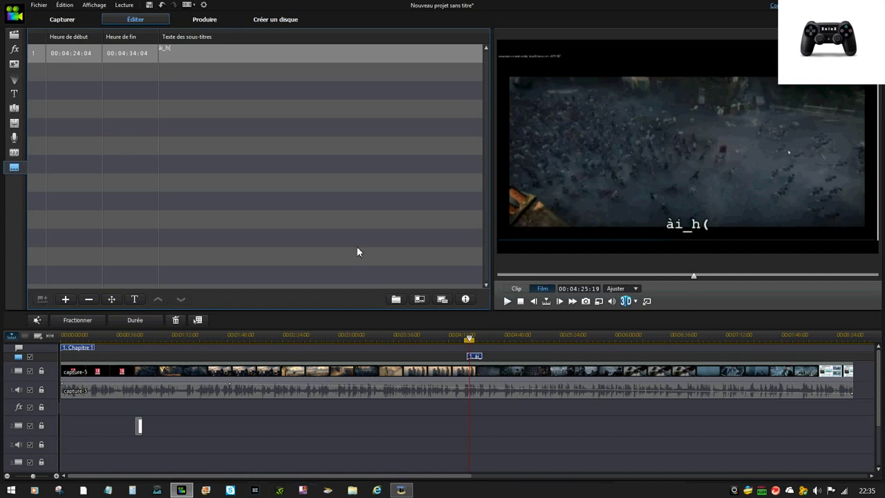
Return to the title library and open the DirectorZone page for downloading title templates in the web browser.
click(13, 152)
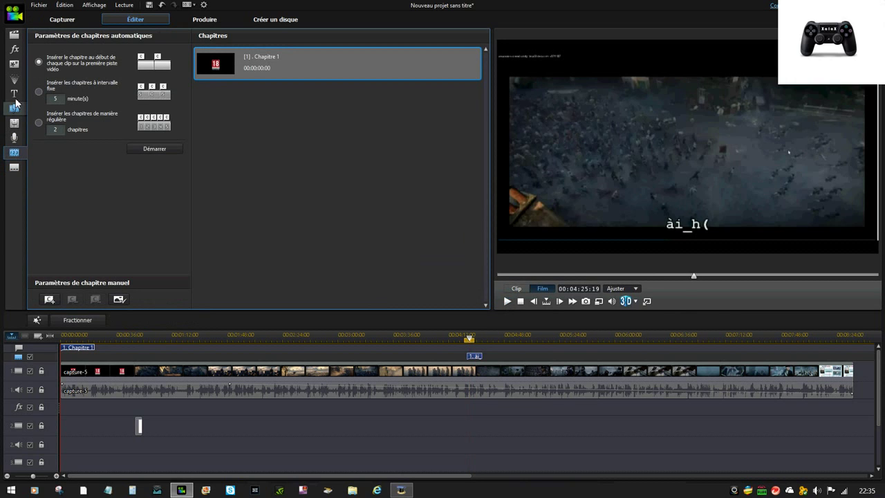
click(13, 79)
click(15, 106)
click(14, 92)
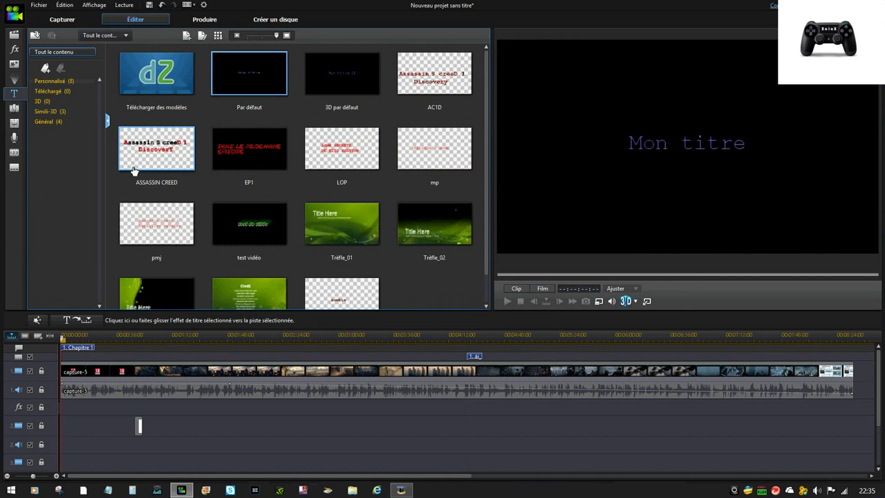
click(162, 90)
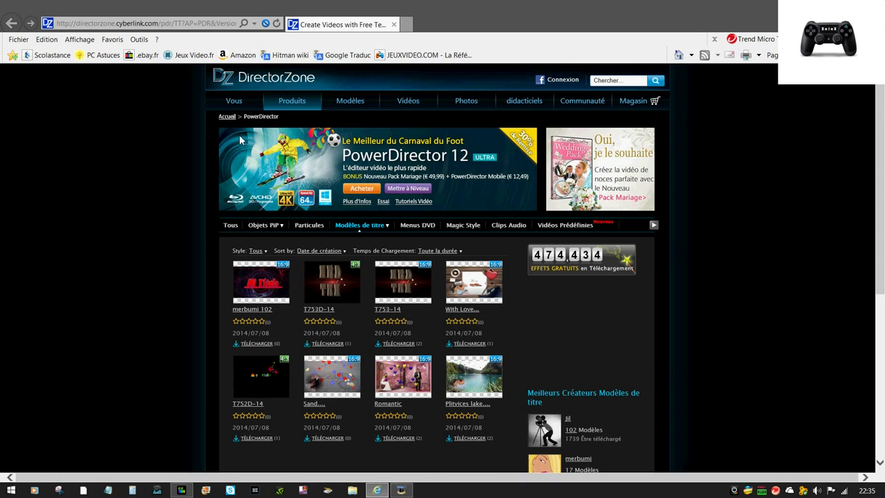
Look through the title templates offered for download on the first DirectorZone page.
scroll(228, 202, down, 4)
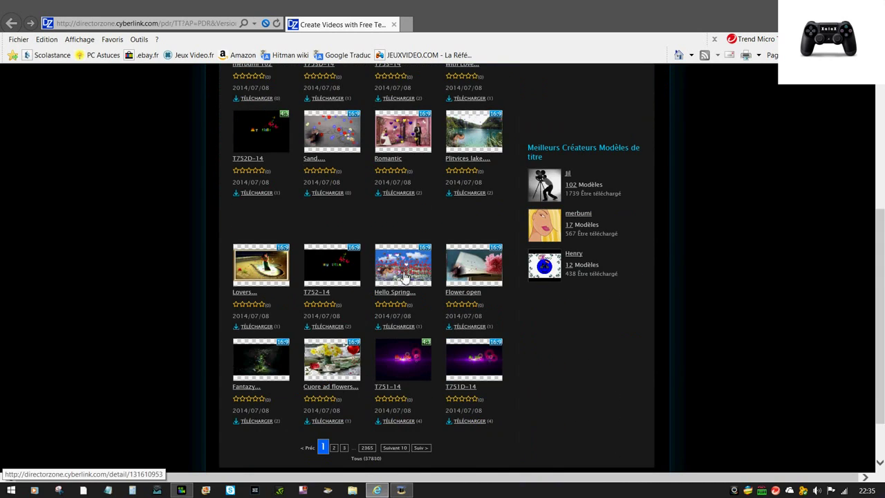
scroll(404, 277, down, 1)
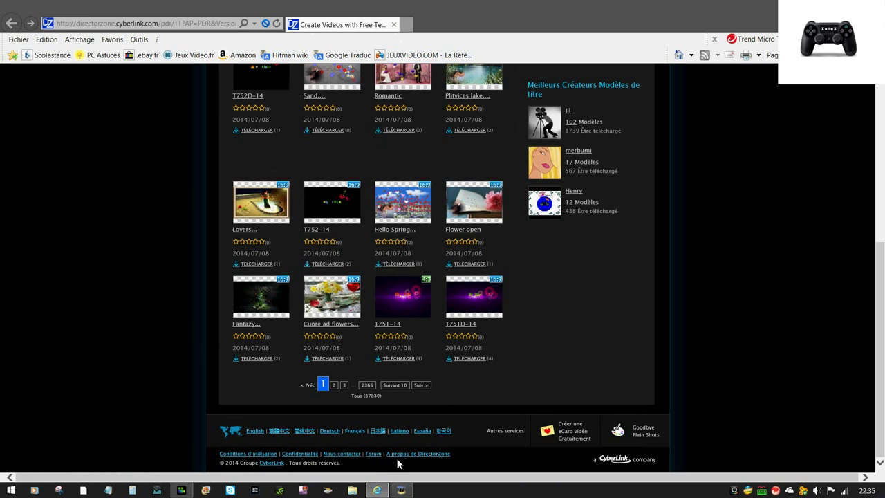
scroll(429, 437, up, 5)
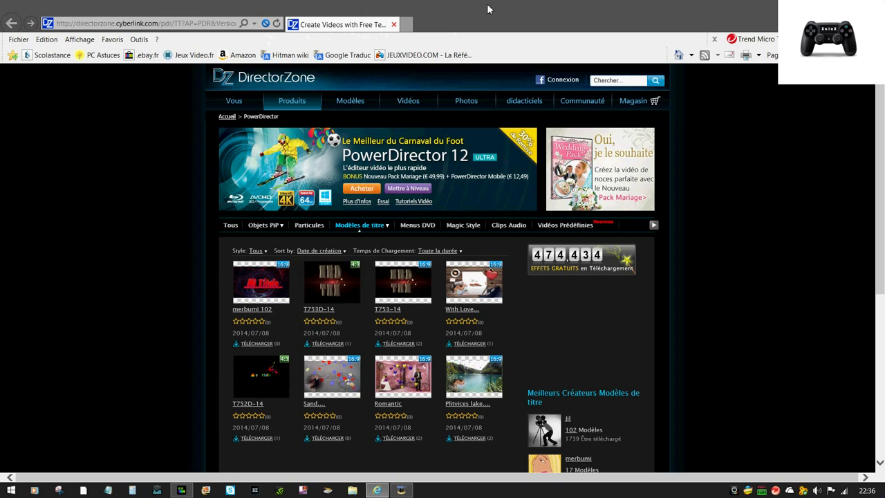
Show the downloadable PiP objects on DirectorZone and open the details of the Aircraft template.
scroll(330, 304, down, 1)
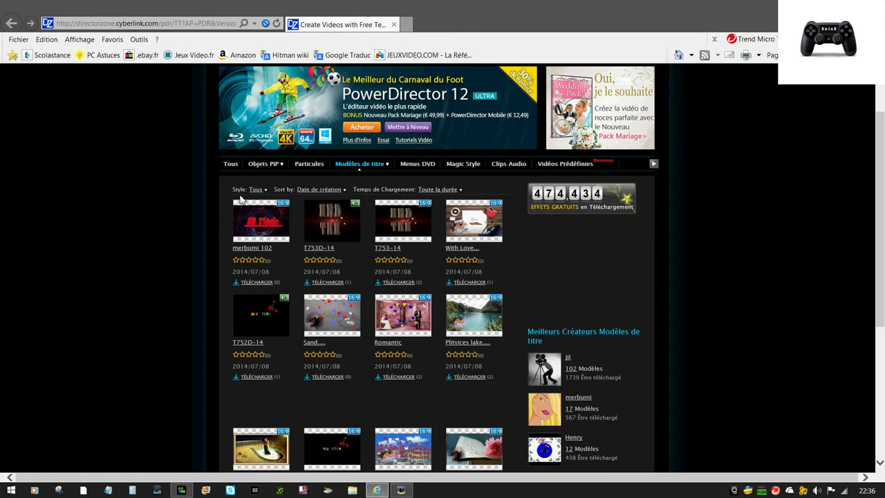
click(266, 166)
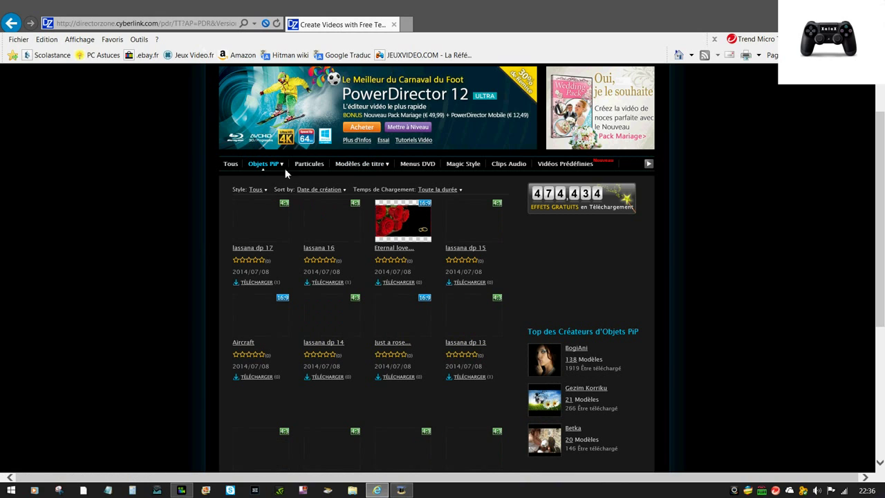
mouse_move(284, 166)
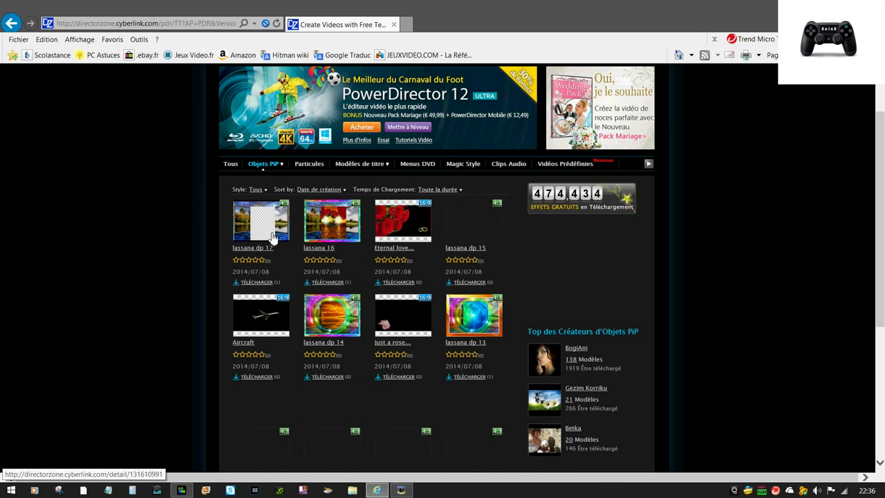
click(246, 311)
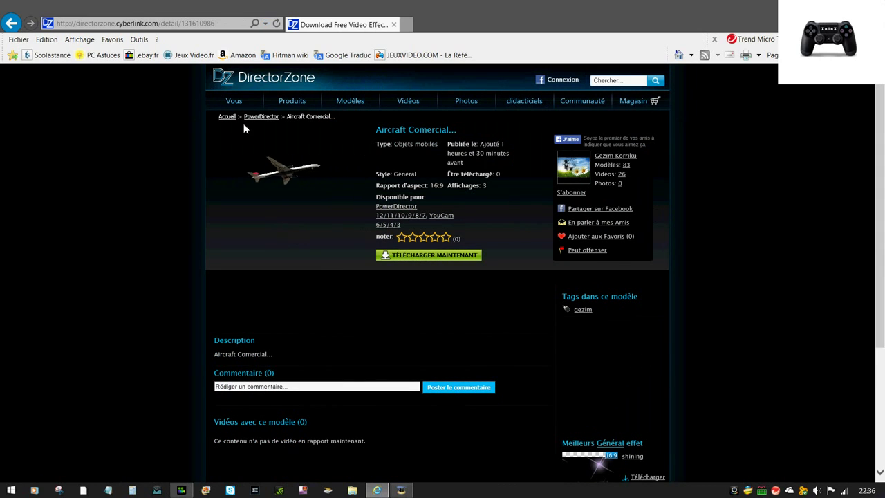
Try to open DirectorZone's Vous section and dismiss the sign-in notice.
click(254, 105)
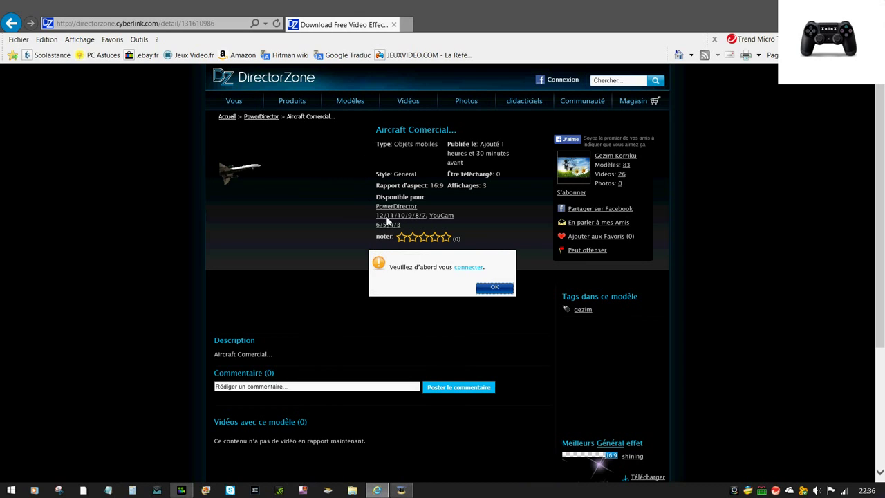
click(506, 290)
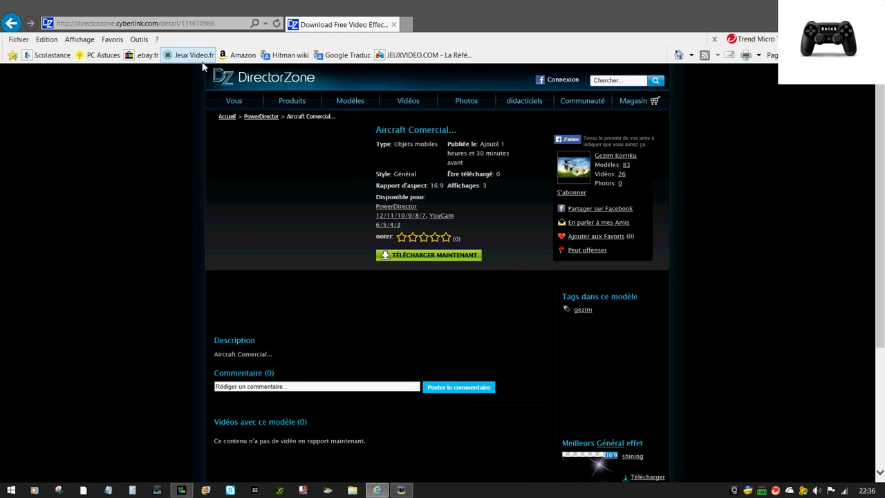
mouse_move(275, 103)
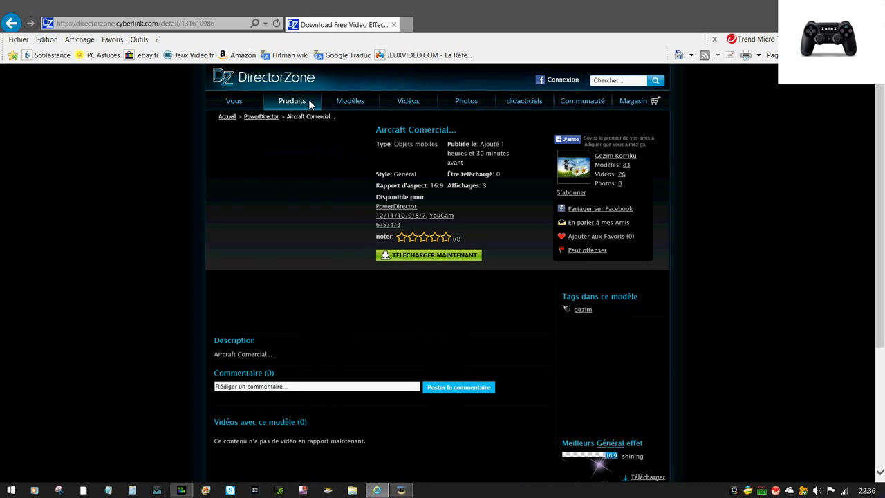
mouse_move(308, 100)
Return to the DirectorZone title templates and look through the first page of downloads again.
key(alt+Left)
scroll(238, 267, down, 5)
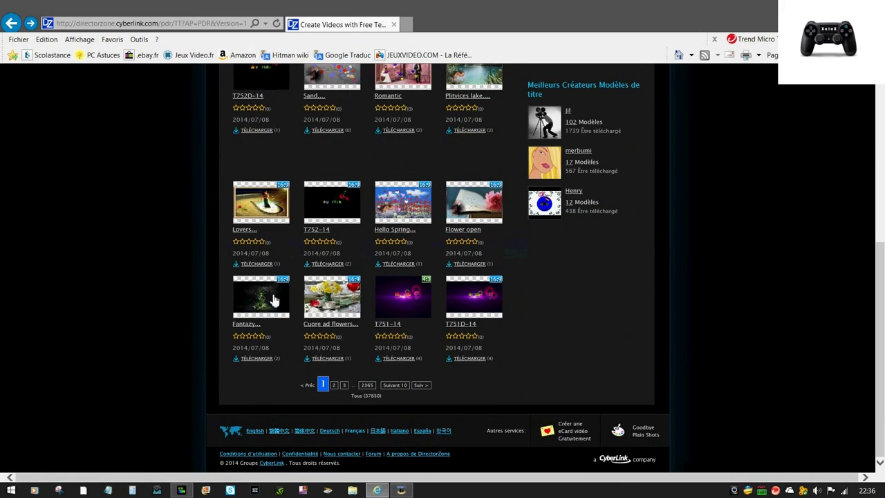
scroll(417, 331, up, 2)
scroll(417, 325, up, 3)
scroll(387, 304, down, 4)
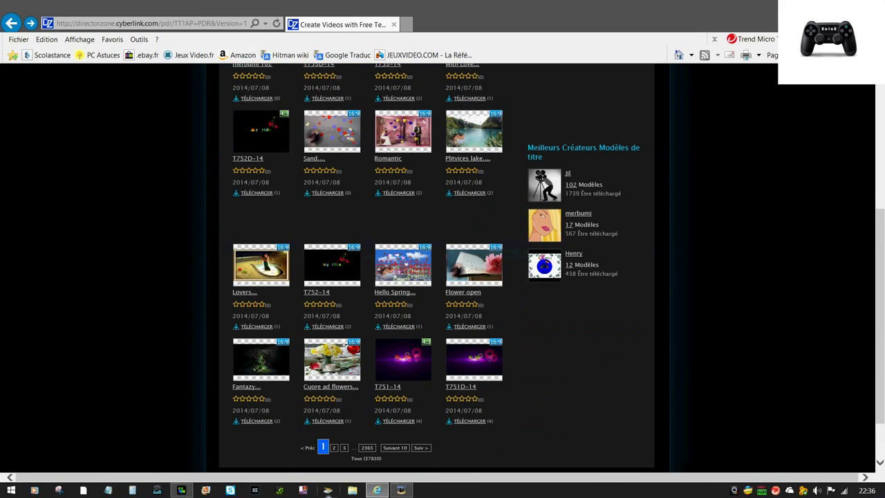
scroll(368, 289, up, 4)
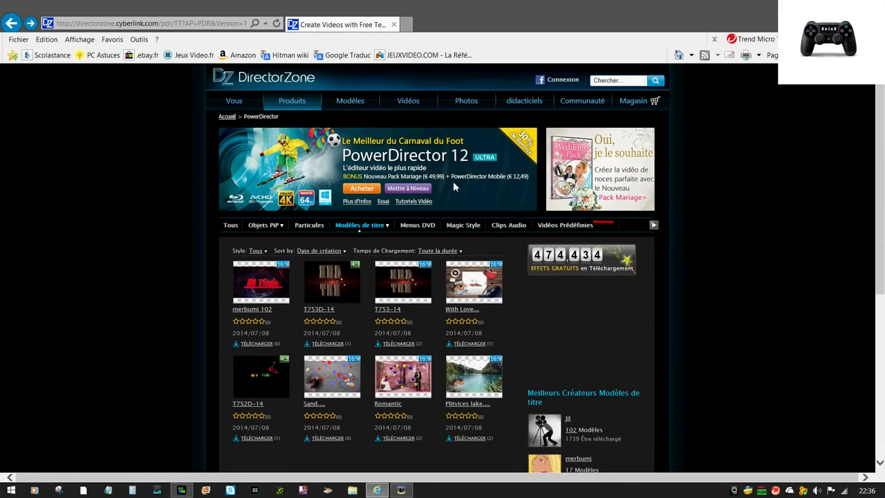
scroll(425, 215, down, 4)
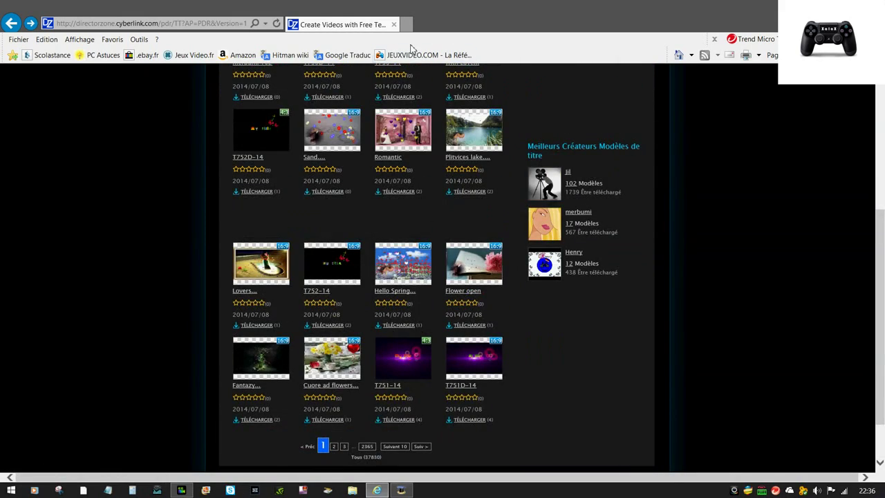
scroll(402, 169, up, 3)
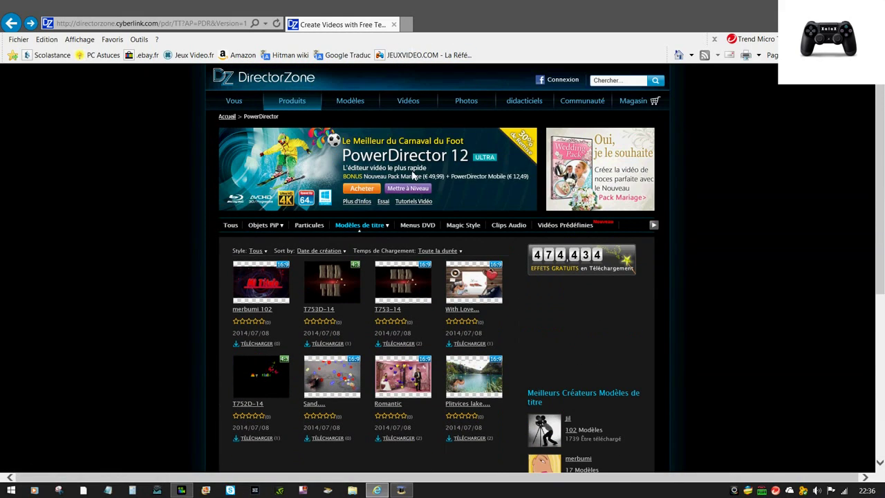
Close the DirectorZone page, switch back to PowerDirector and show the effects library.
click(393, 25)
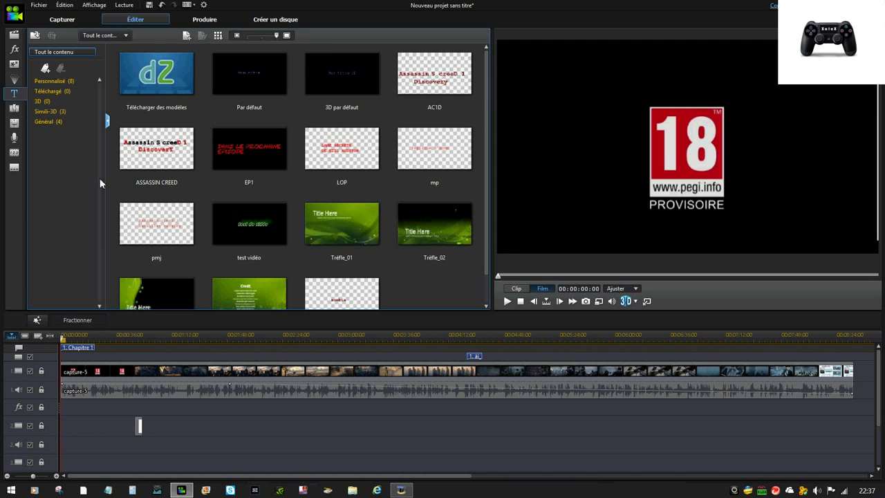
click(14, 49)
click(11, 36)
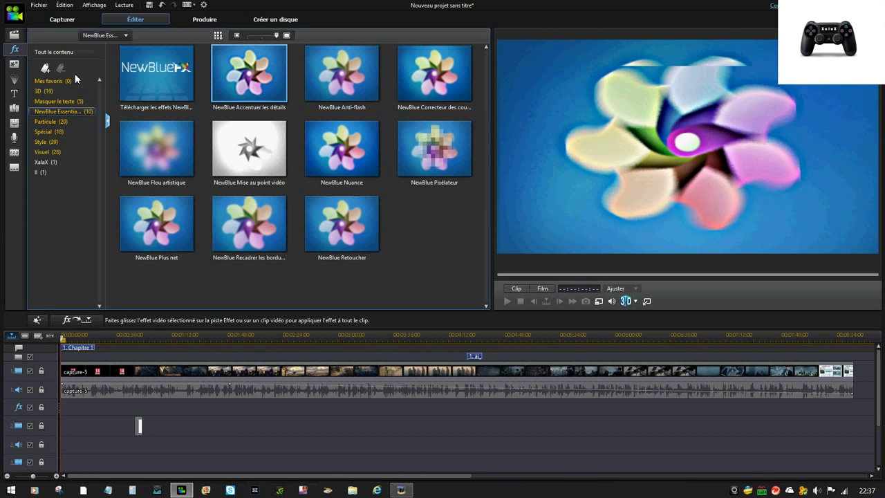